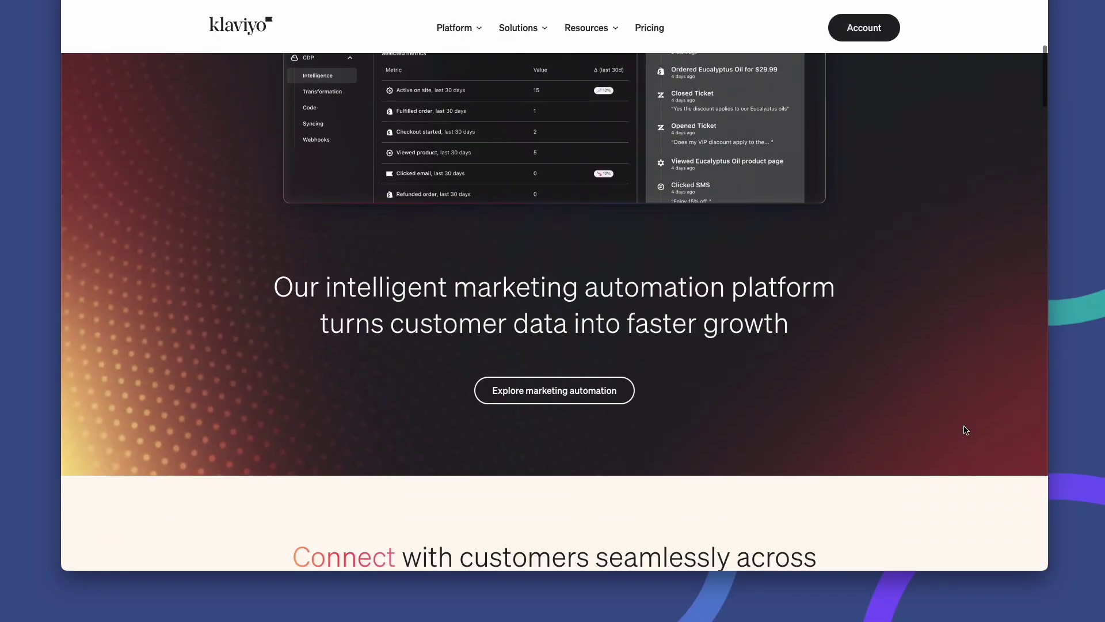
Step: Look through the Klaviyo home page and QPilot's available apps, and open the Klaviyo app's site connection settings
scroll(966, 431, down, 9)
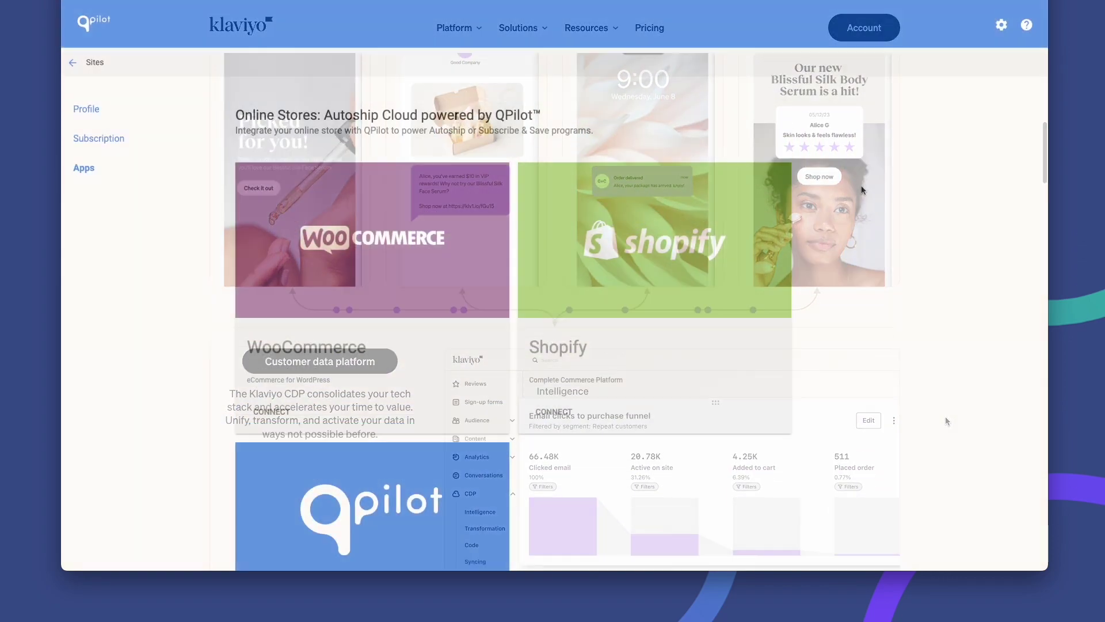
scroll(862, 190, down, 2)
scroll(862, 189, down, 10)
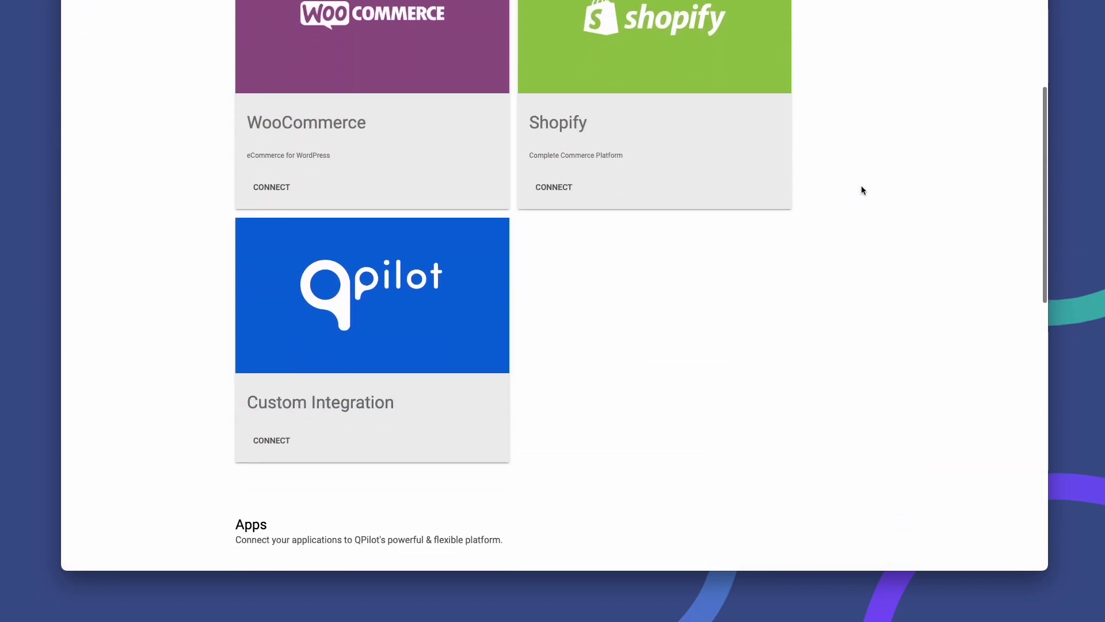
scroll(804, 90, down, 3)
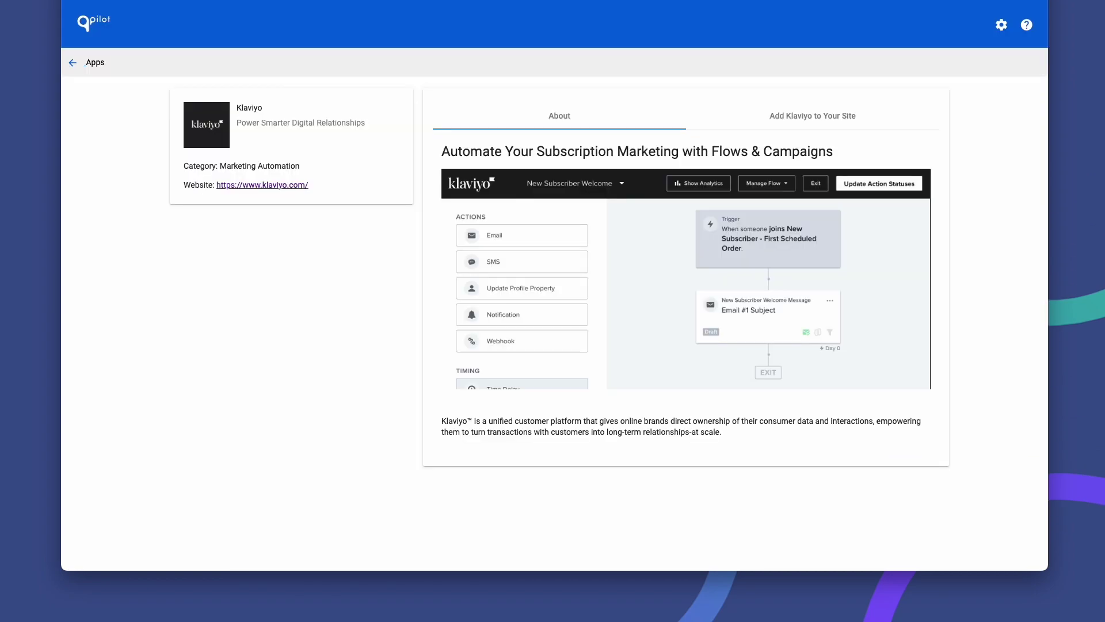
click(777, 107)
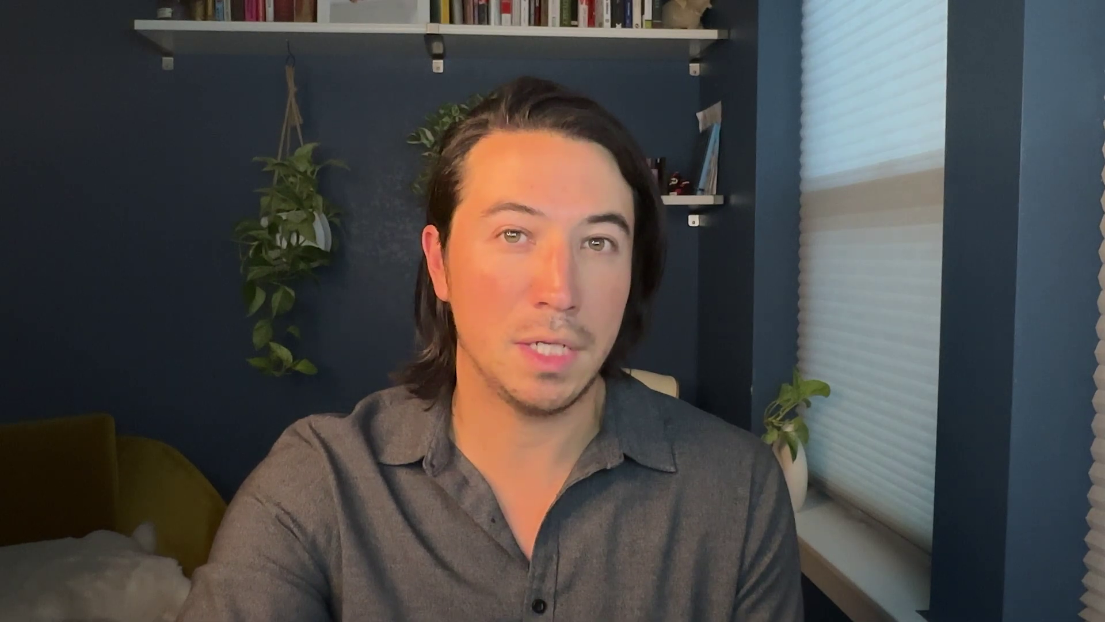
Step: Find the Denver customer's profile by first name and look through both pages of its custom properties
text(renata)
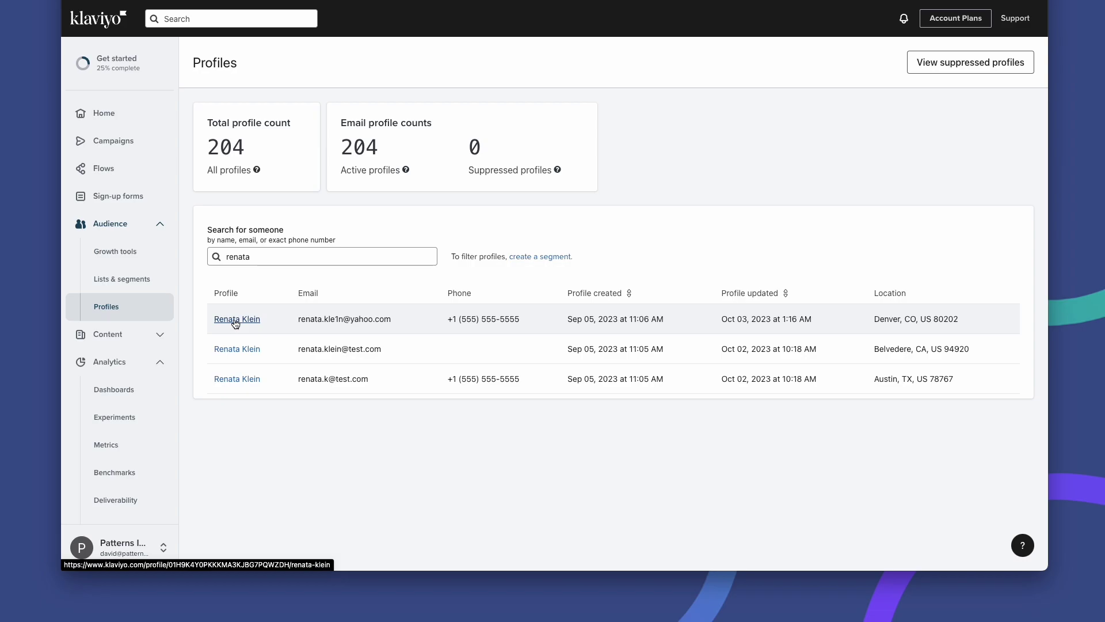
click(235, 320)
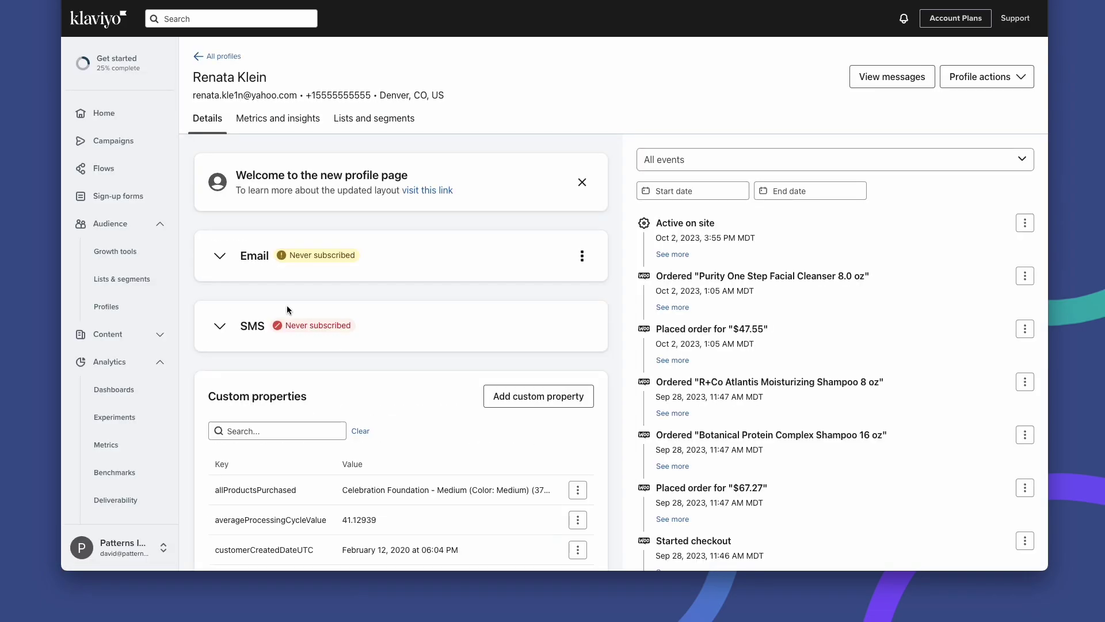
scroll(288, 306, down, 2)
scroll(289, 305, down, 3)
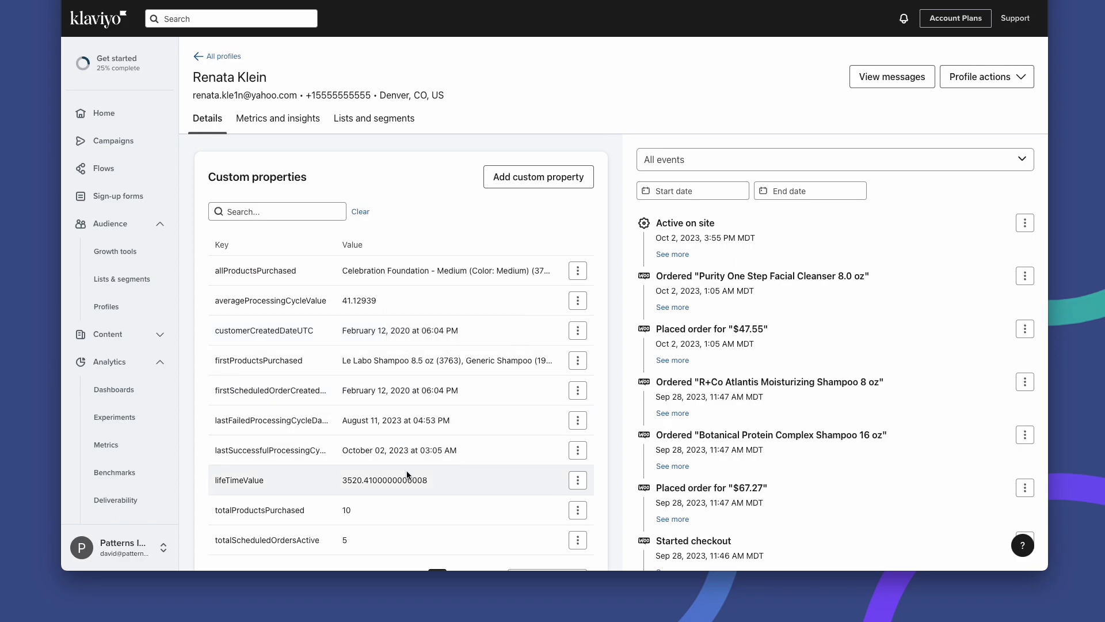
scroll(407, 478, down, 2)
click(461, 510)
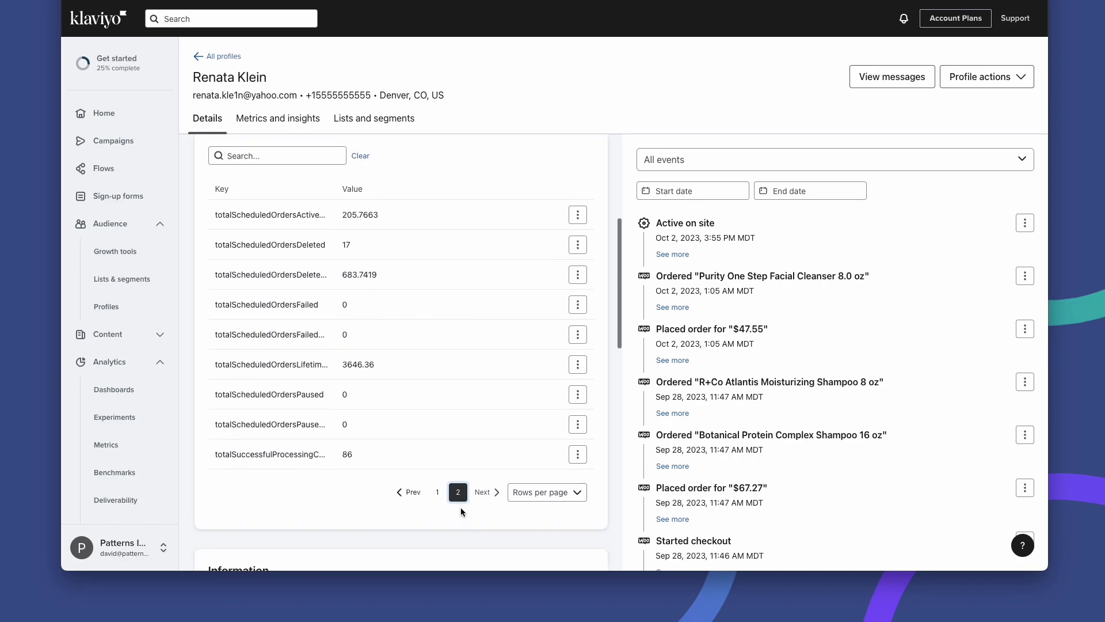
scroll(460, 510, up, 1)
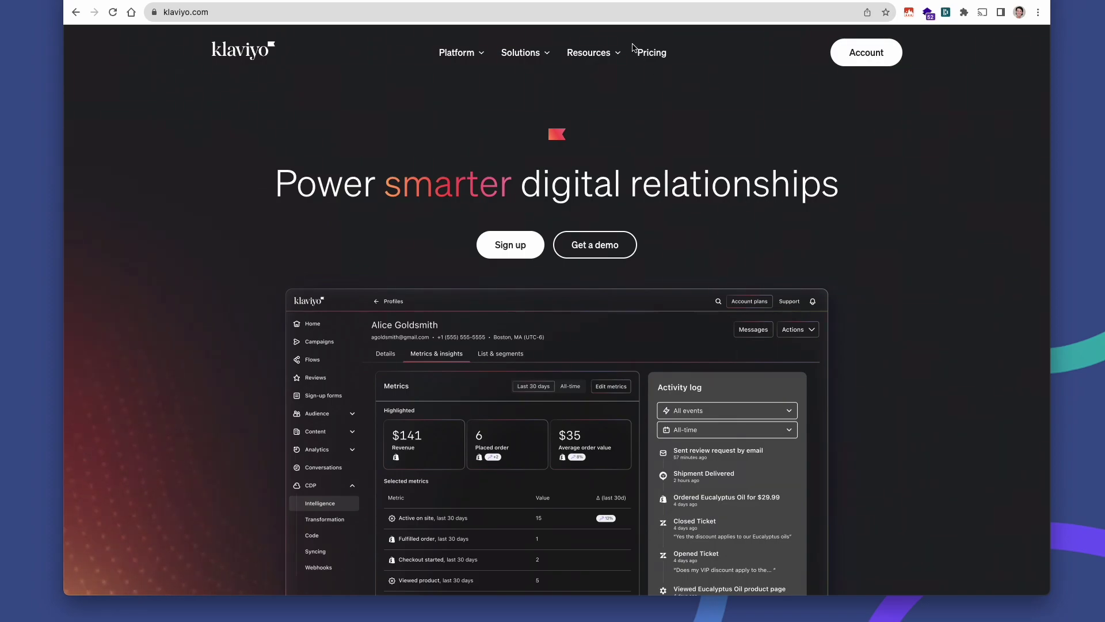
Step: Go from QPilot's integration keys page to the Klaviyo profiles, search by the customer's first name, and open the Denver customer's profile
click(609, 2)
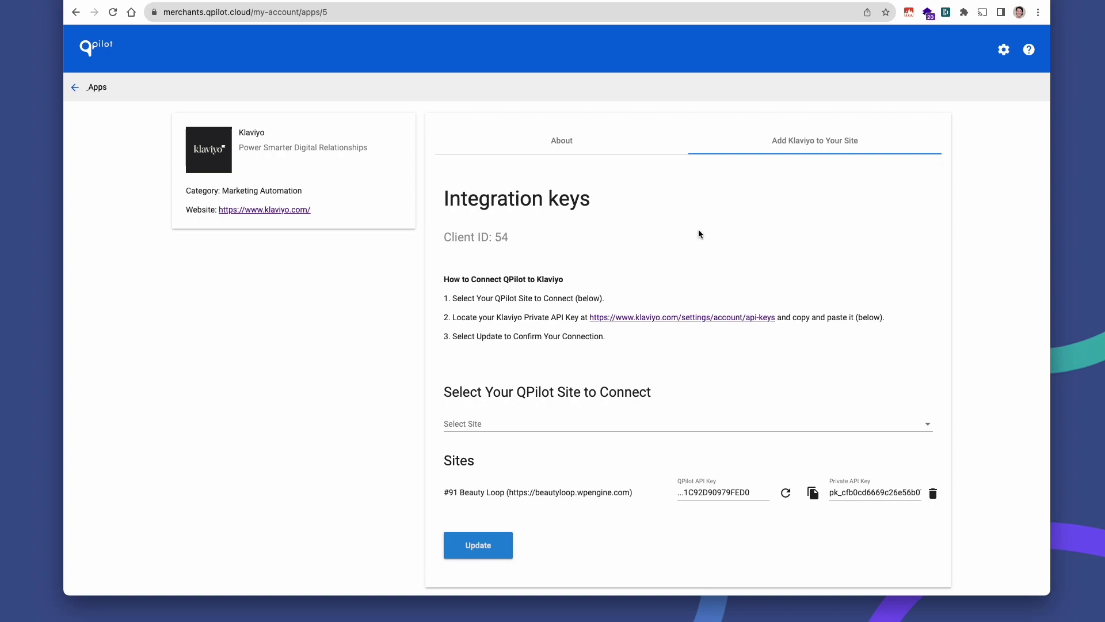
click(699, 3)
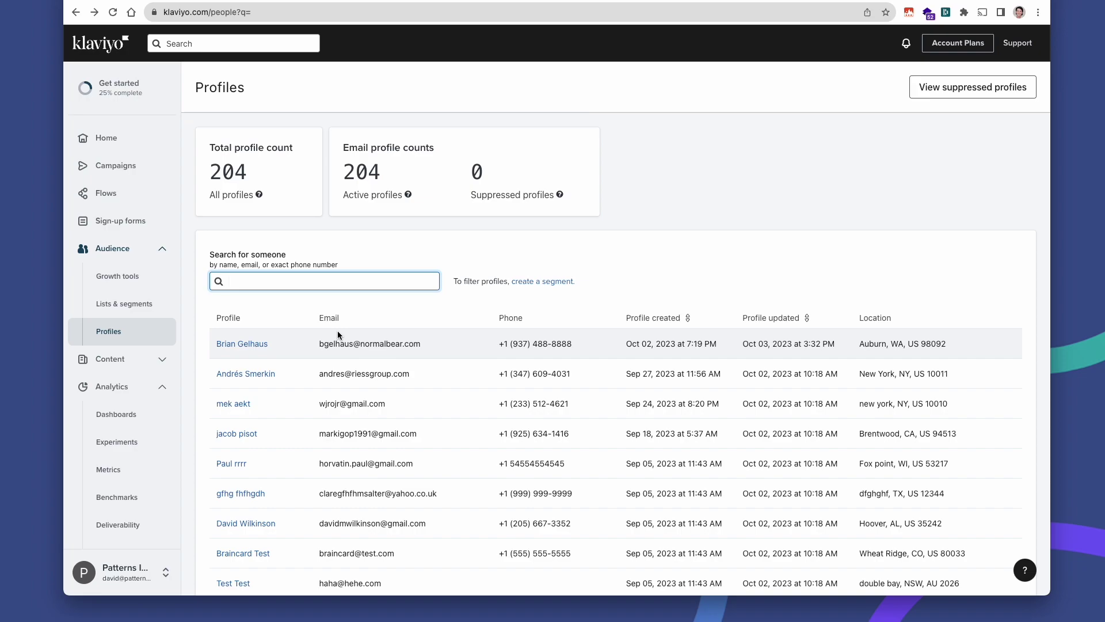
text(renata)
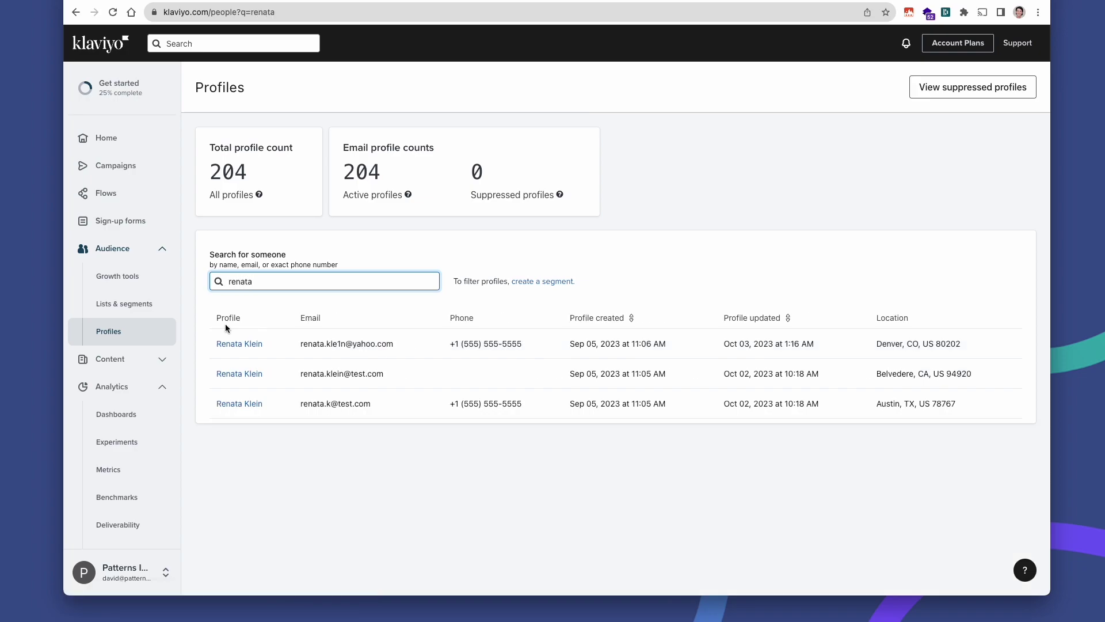
click(235, 345)
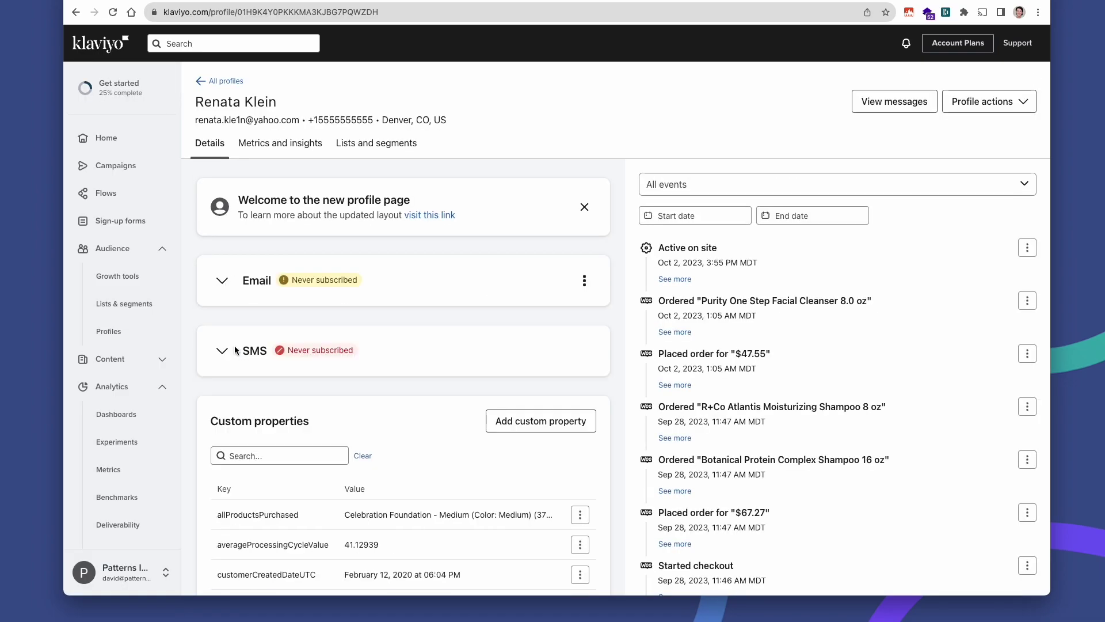
Step: Examine the customer's custom properties on both pages, including the scheduled-order totals and lifetime values
scroll(338, 307, down, 4)
scroll(338, 308, down, 1)
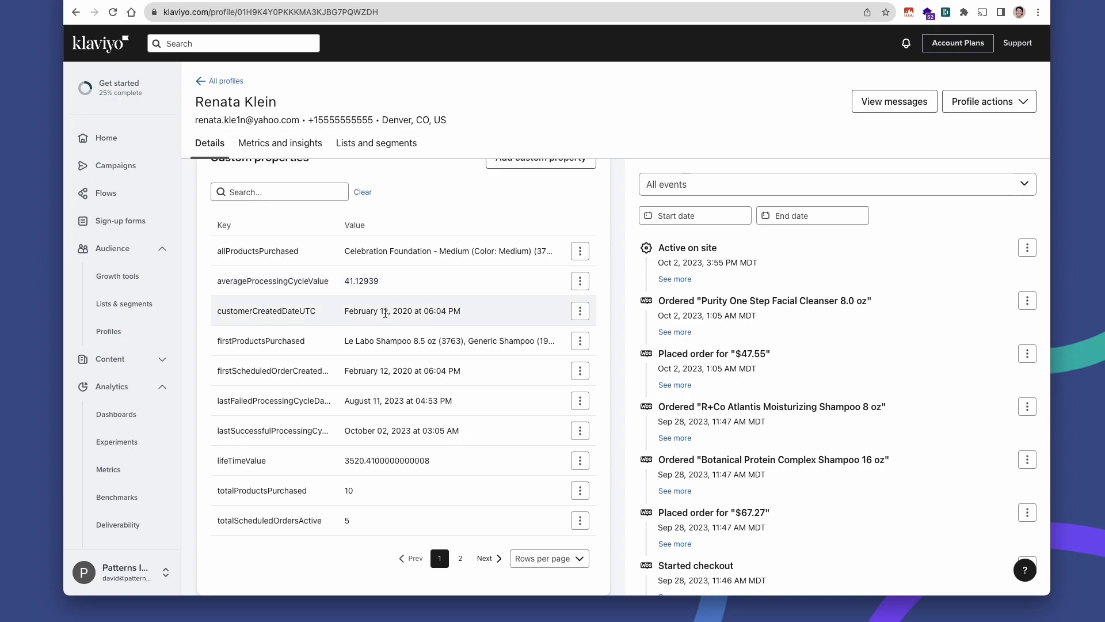
scroll(403, 322, down, 2)
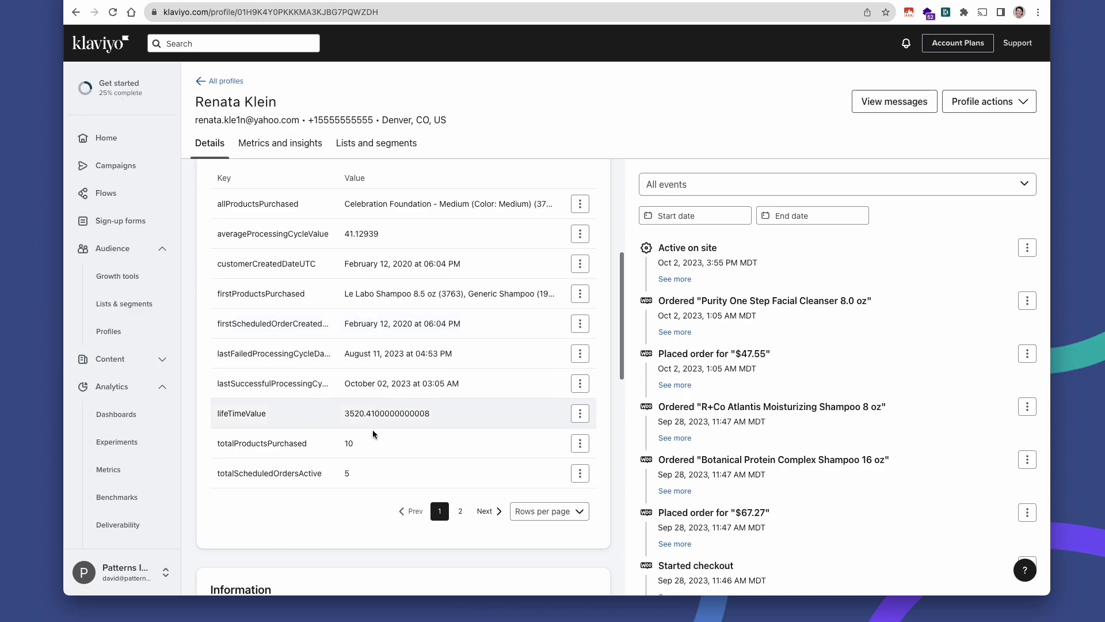
click(488, 512)
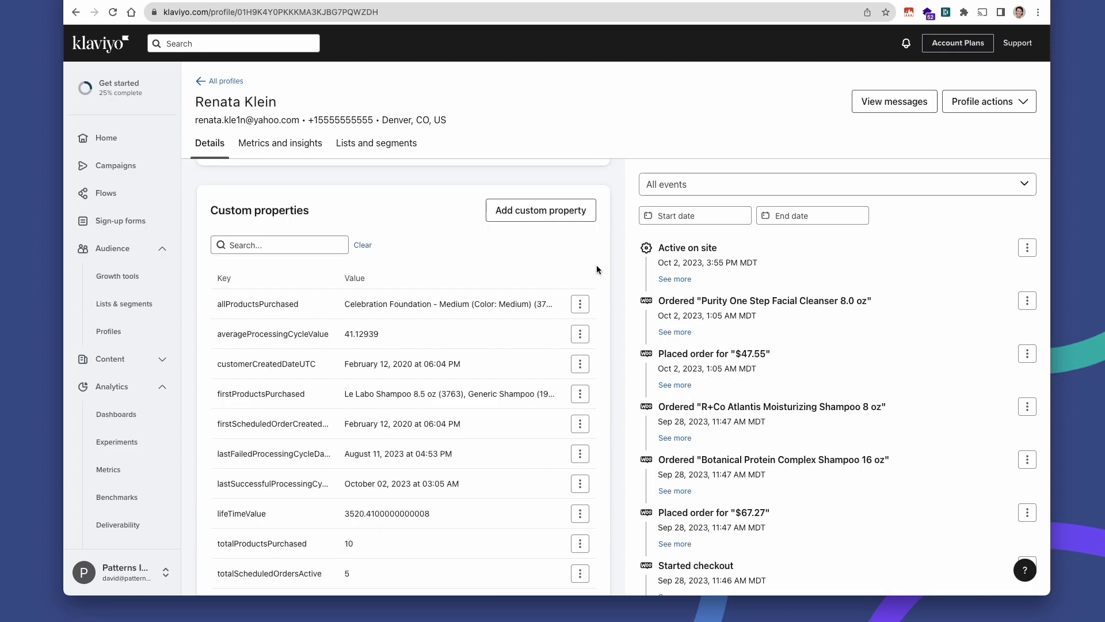
scroll(596, 265, down, 1)
scroll(596, 269, down, 1)
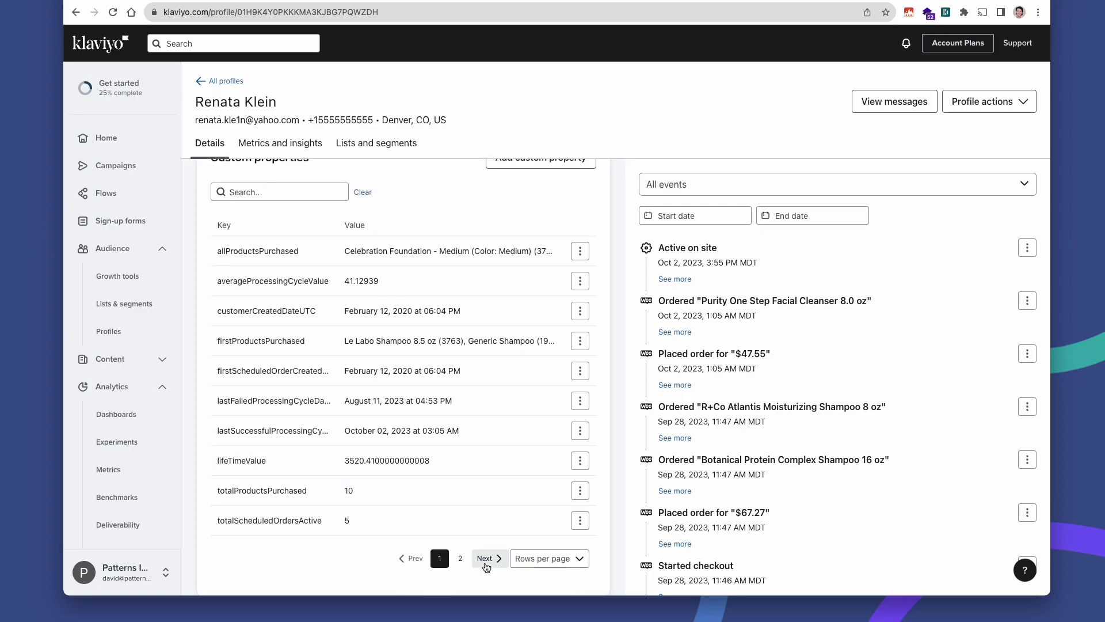
click(486, 558)
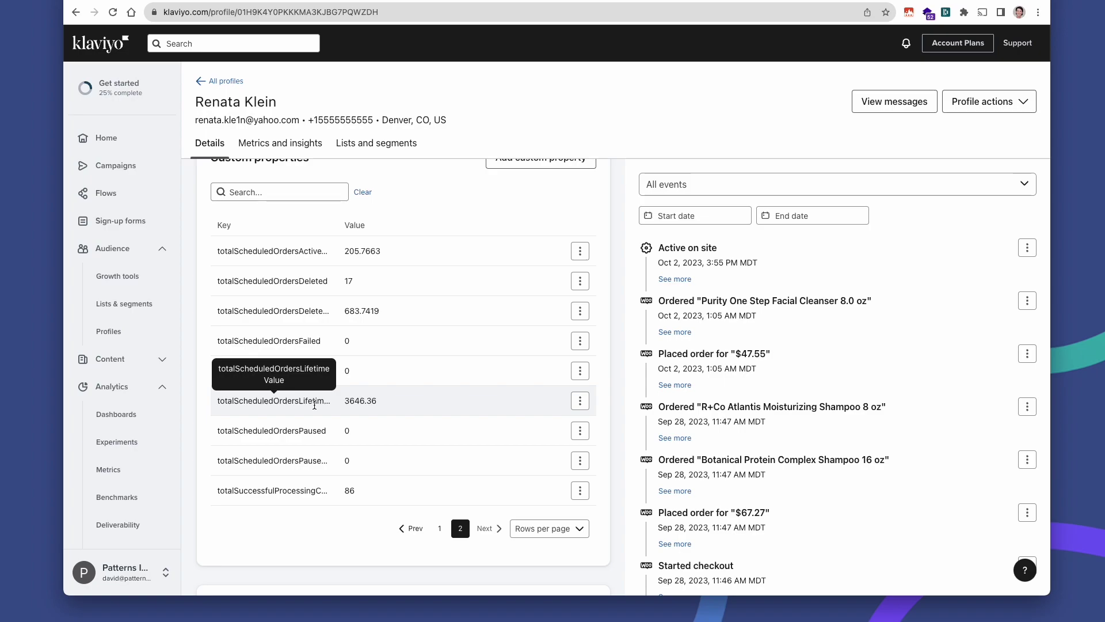
Step: Open Lists & segments in a new browser tab and start creating a segment
drag(95, 303, 159, 305)
right_click(161, 306)
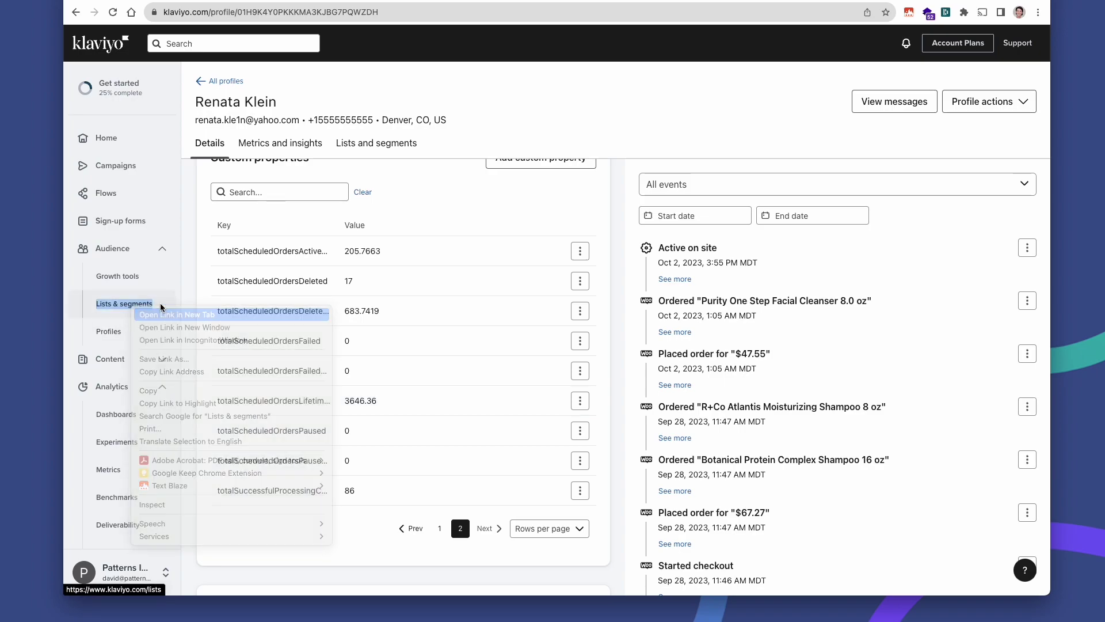
click(160, 306)
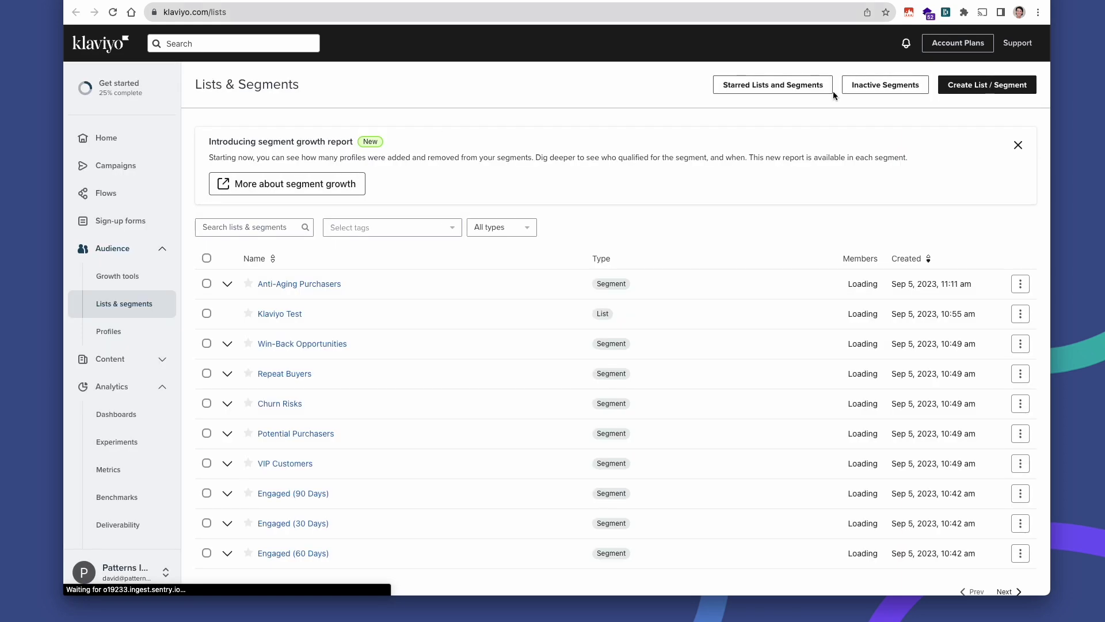
click(986, 87)
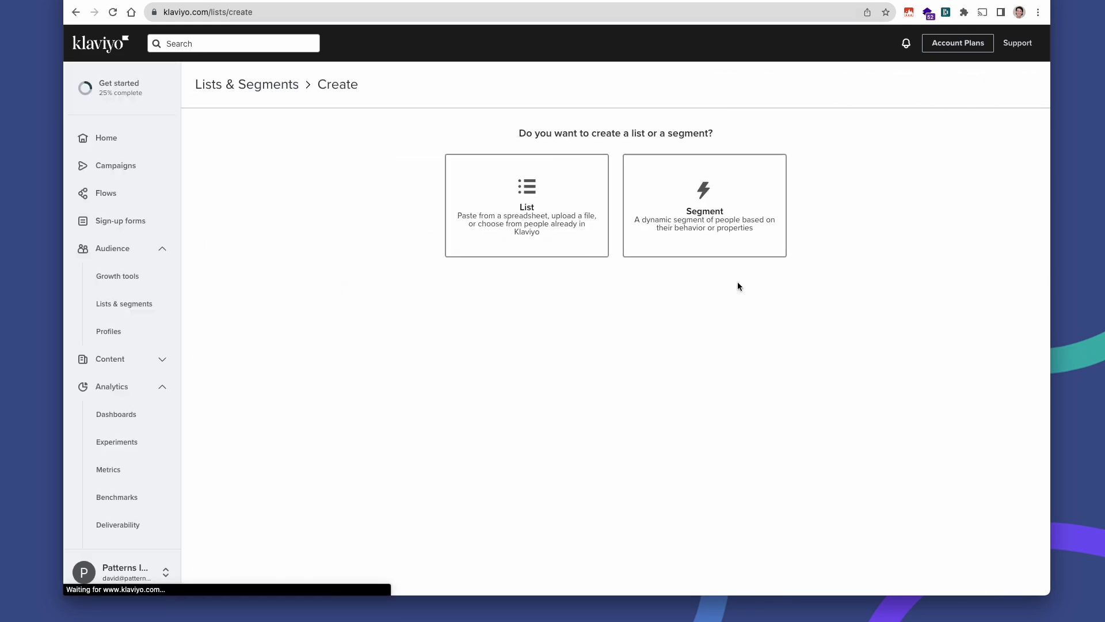
click(711, 230)
Step: Name the new segment "Subscriber over 5000"
click(402, 164)
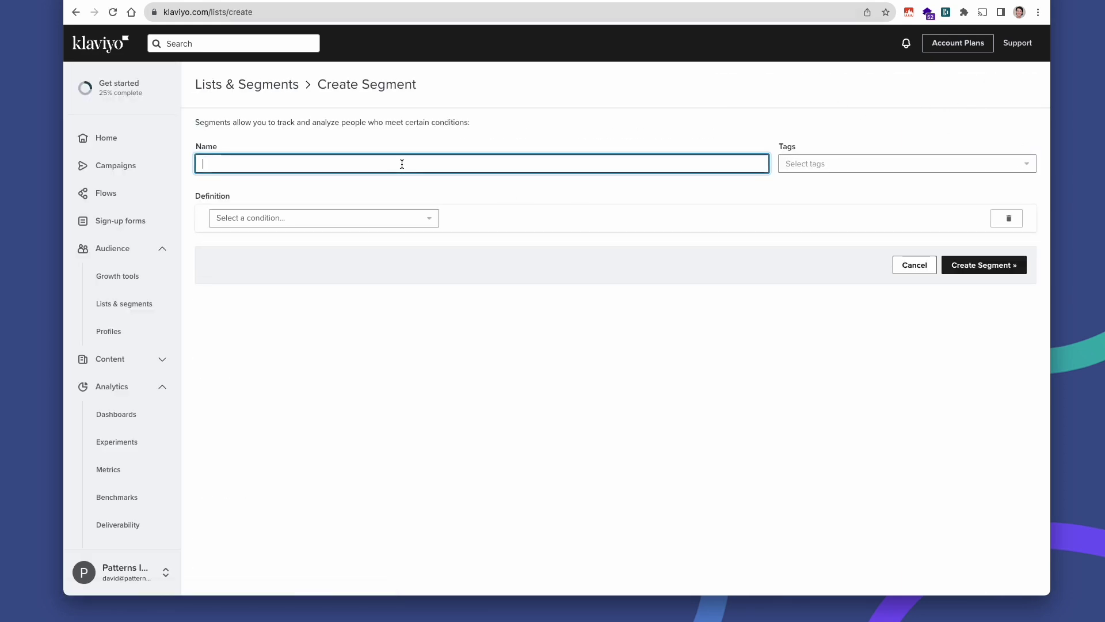
text(S)
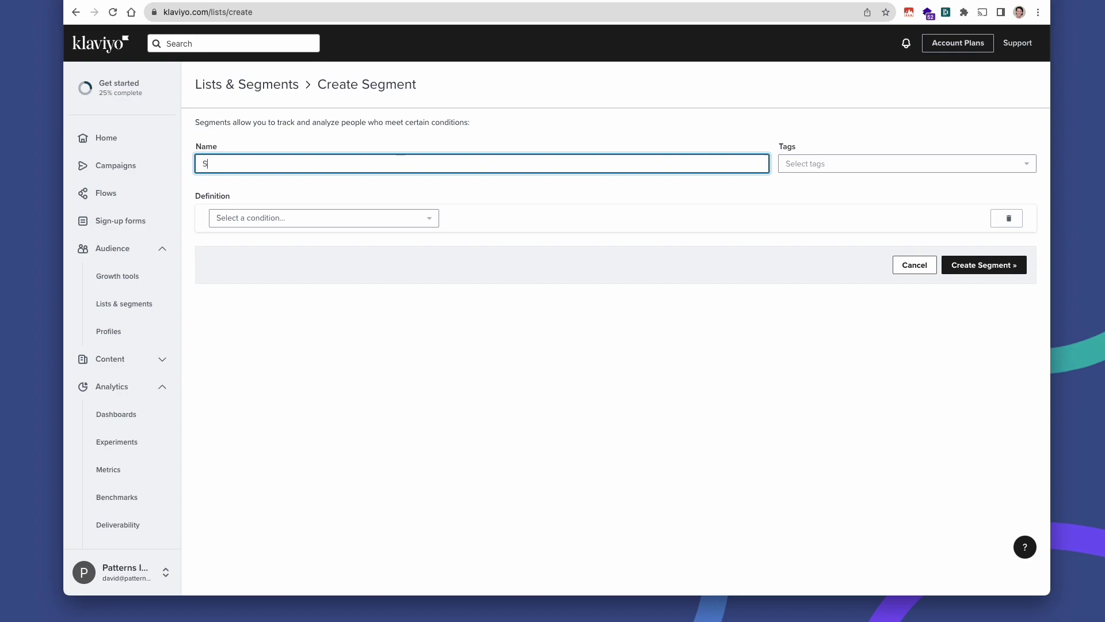
text(ubscriber over 5000)
click(541, 213)
Step: Define the segment by "Properties about someone" with totalScheduledOrdersLifetimeValue as the dimension
click(414, 217)
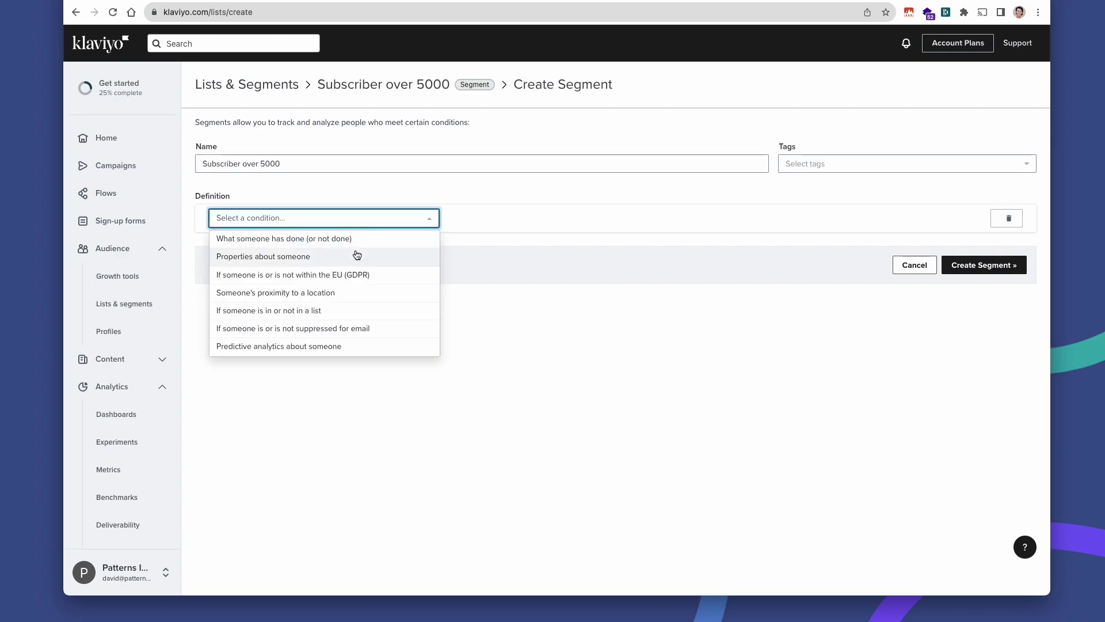
click(294, 258)
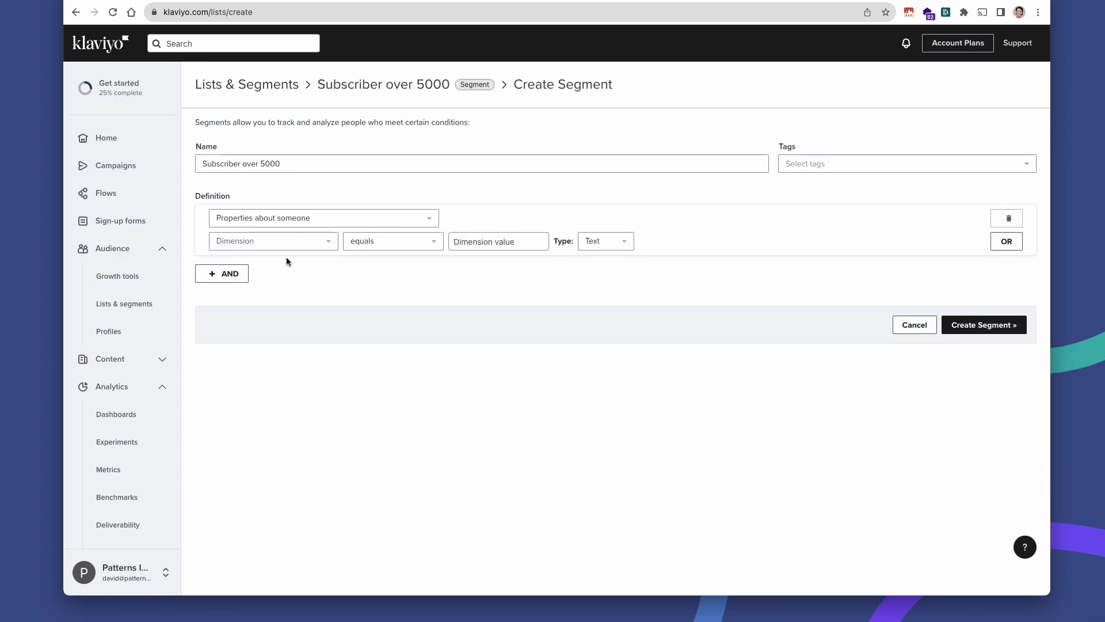
click(288, 253)
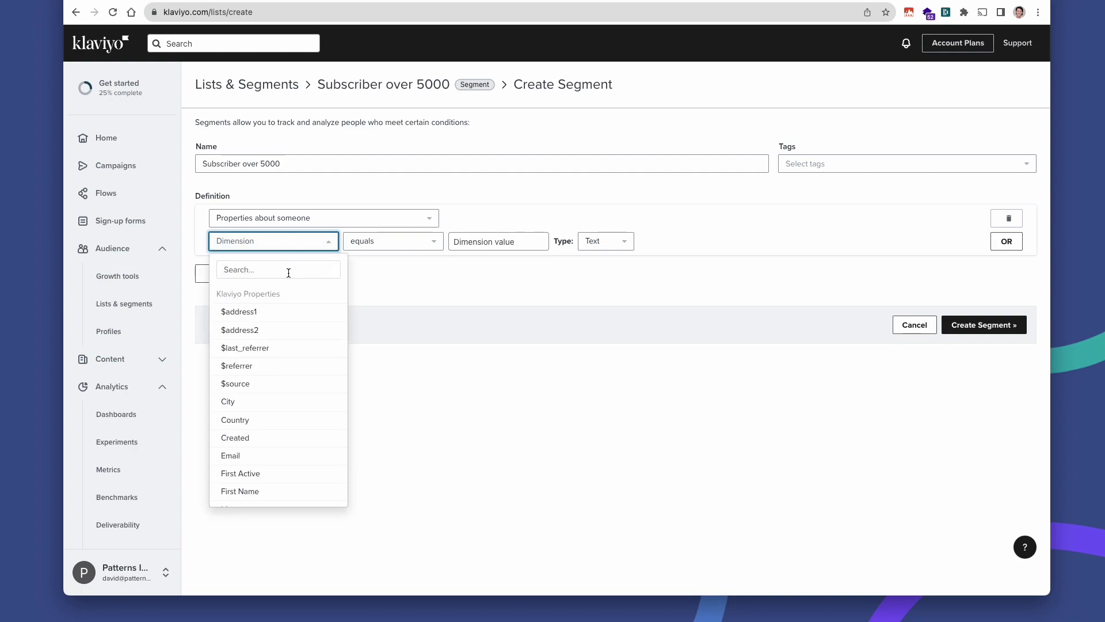
click(288, 272)
text(lif)
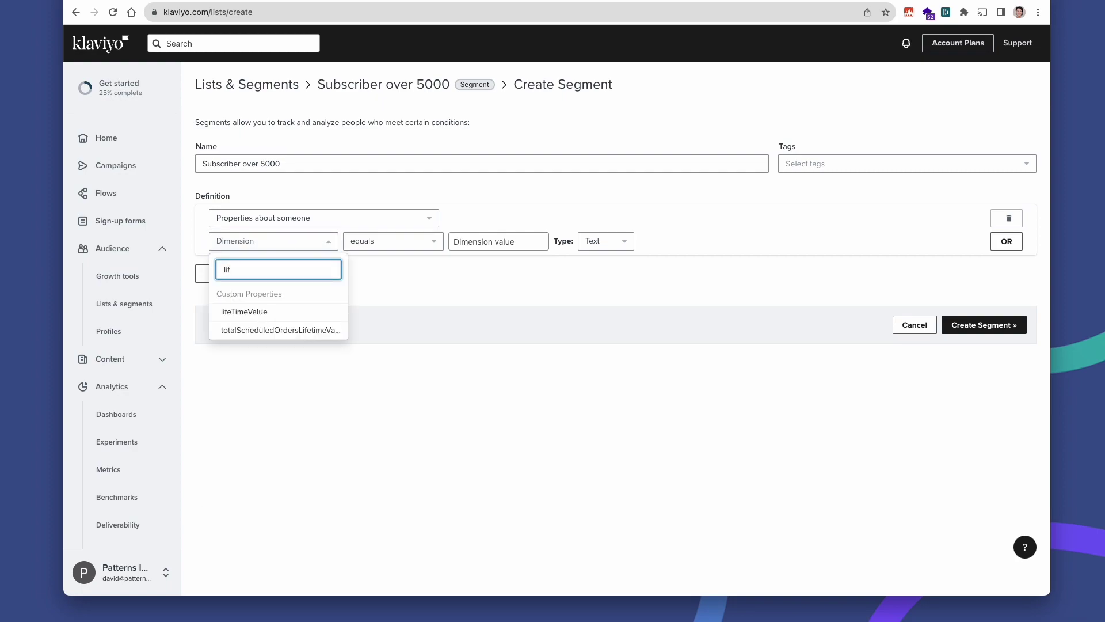
click(251, 331)
Step: Set the lifetime value condition to "is greater than" 5000 and create the segment
click(414, 245)
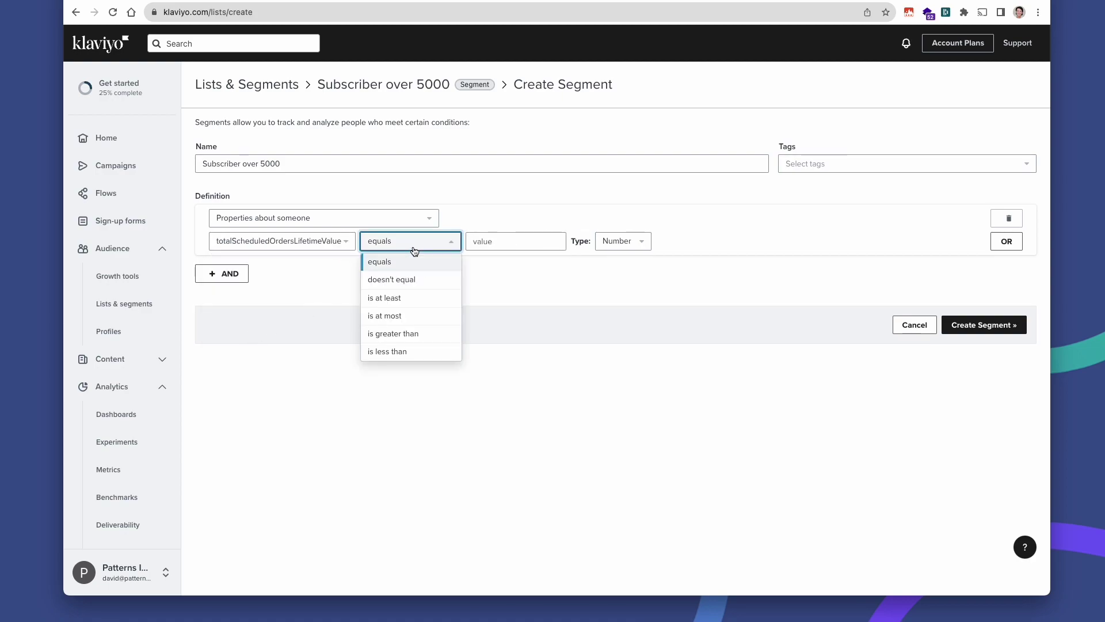
click(415, 335)
click(501, 245)
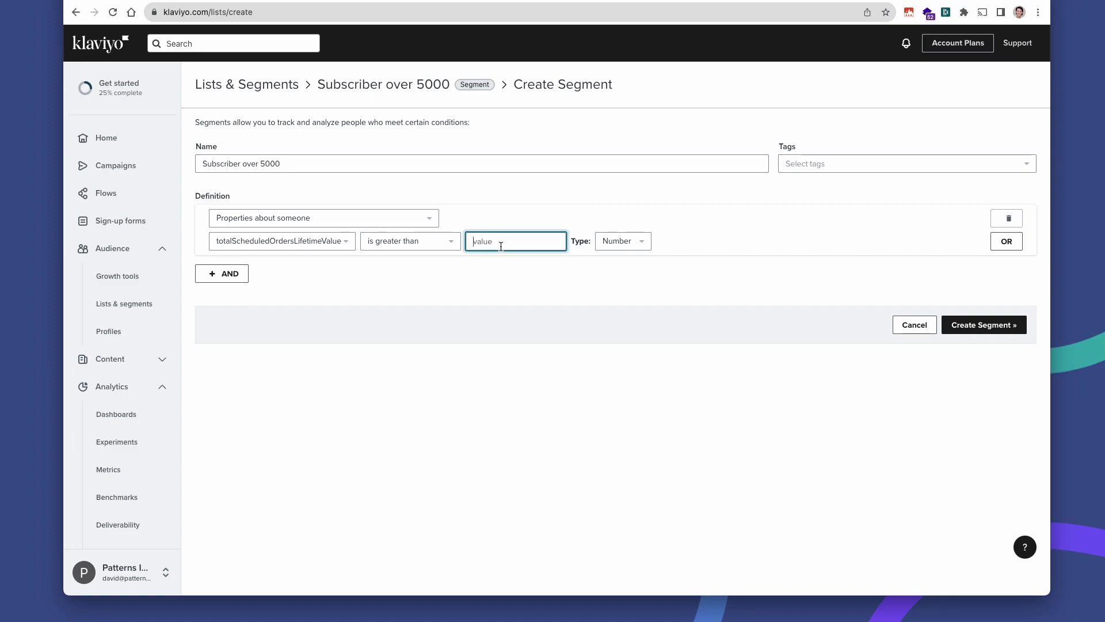
text(5000)
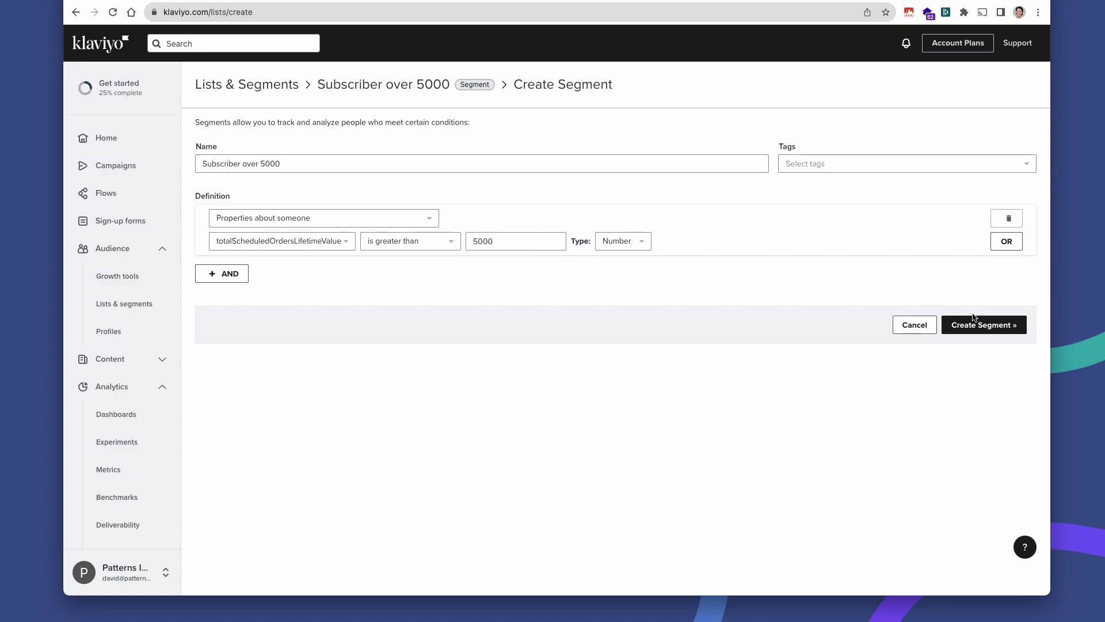
click(974, 326)
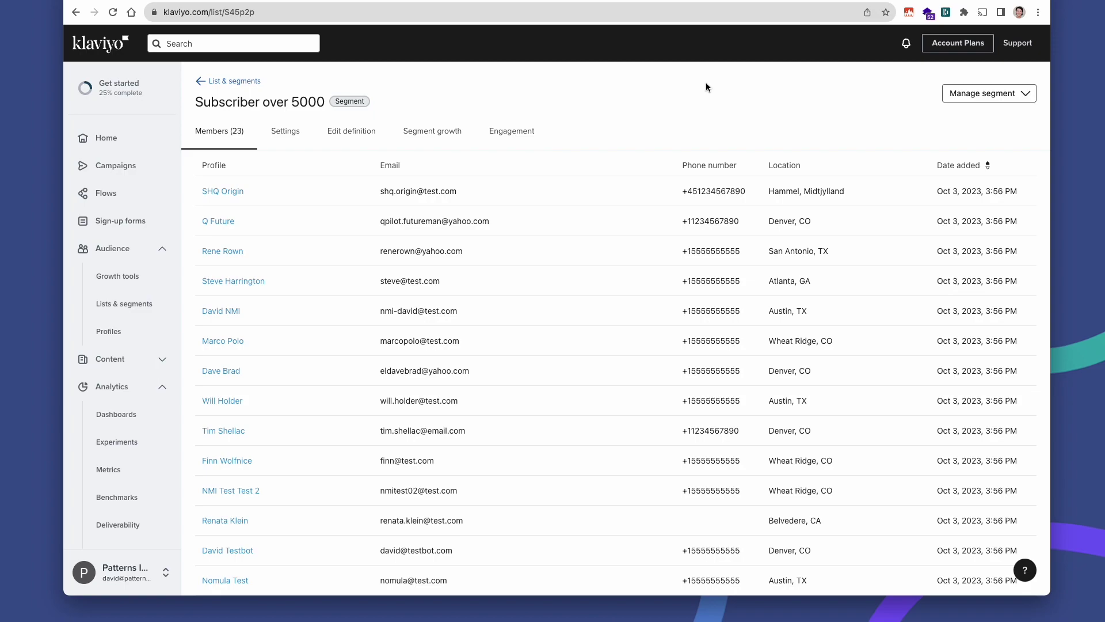
Step: Open the profile of the segment member in Belvedere, CA in a new browser tab and bring up its custom properties
scroll(309, 236, down, 2)
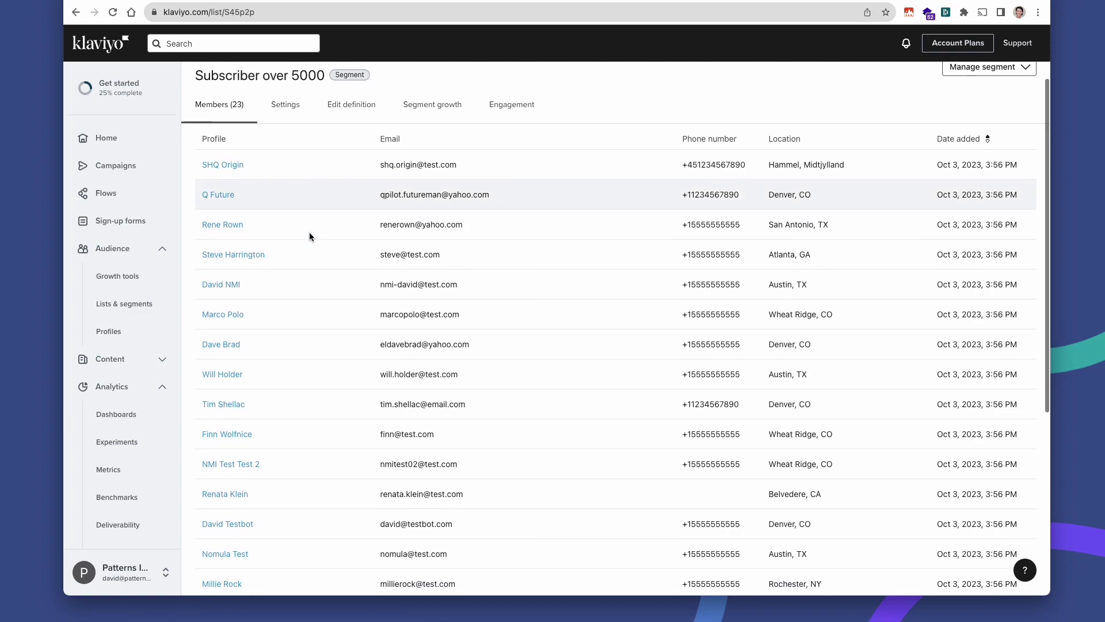
right_click(229, 423)
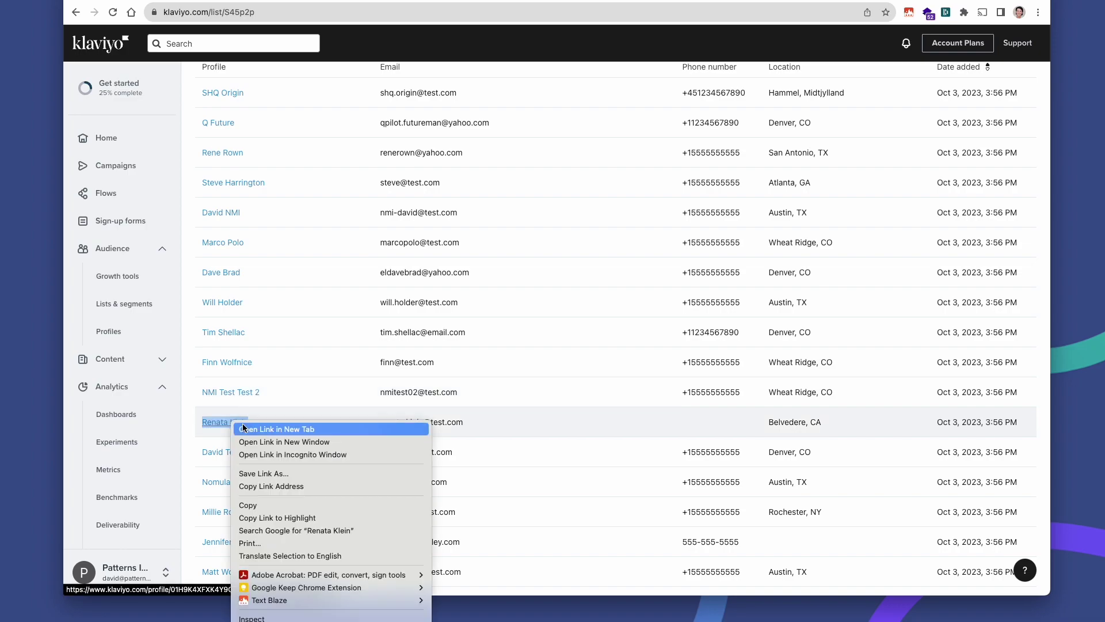
click(272, 428)
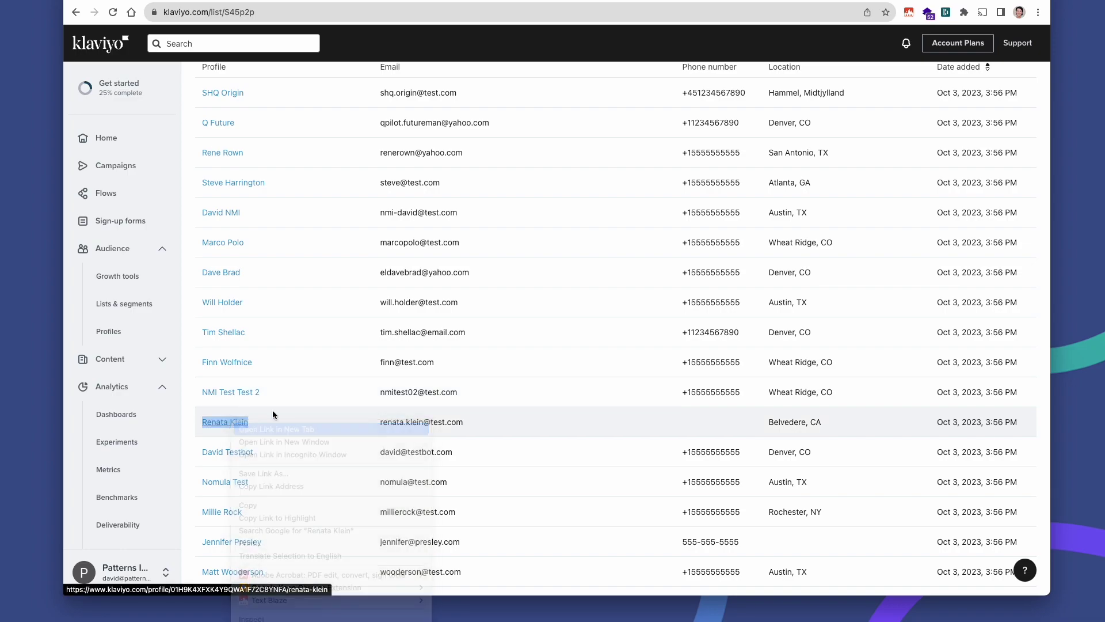
click(803, 1)
scroll(489, 360, down, 1)
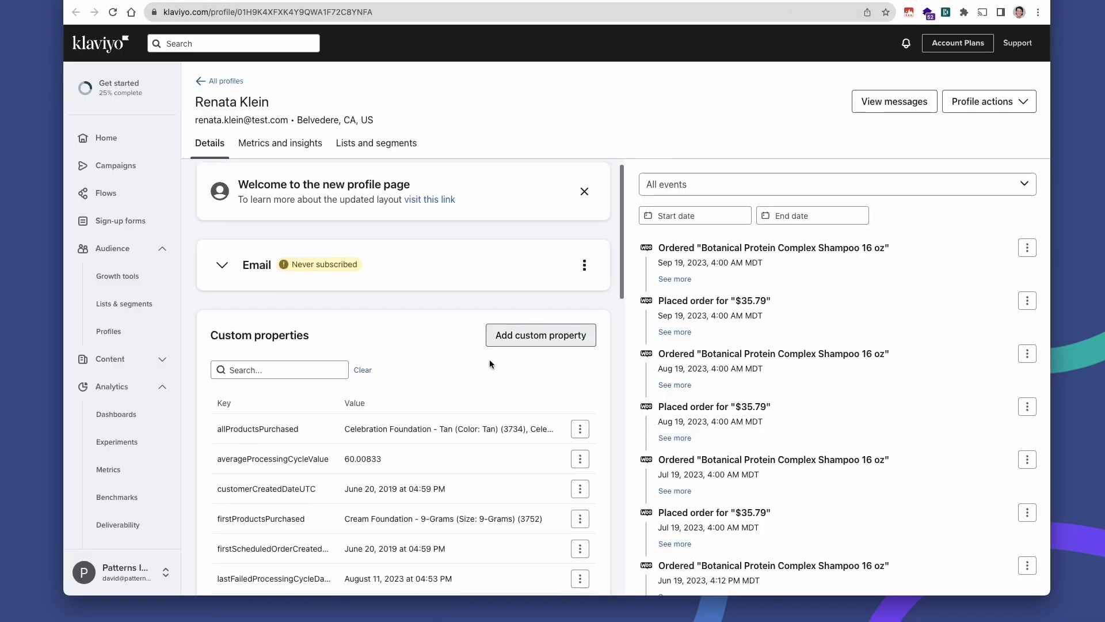
Step: Look through both pages of the profile's custom properties and return to the "Subscriber over 5000" segment
scroll(489, 363, down, 5)
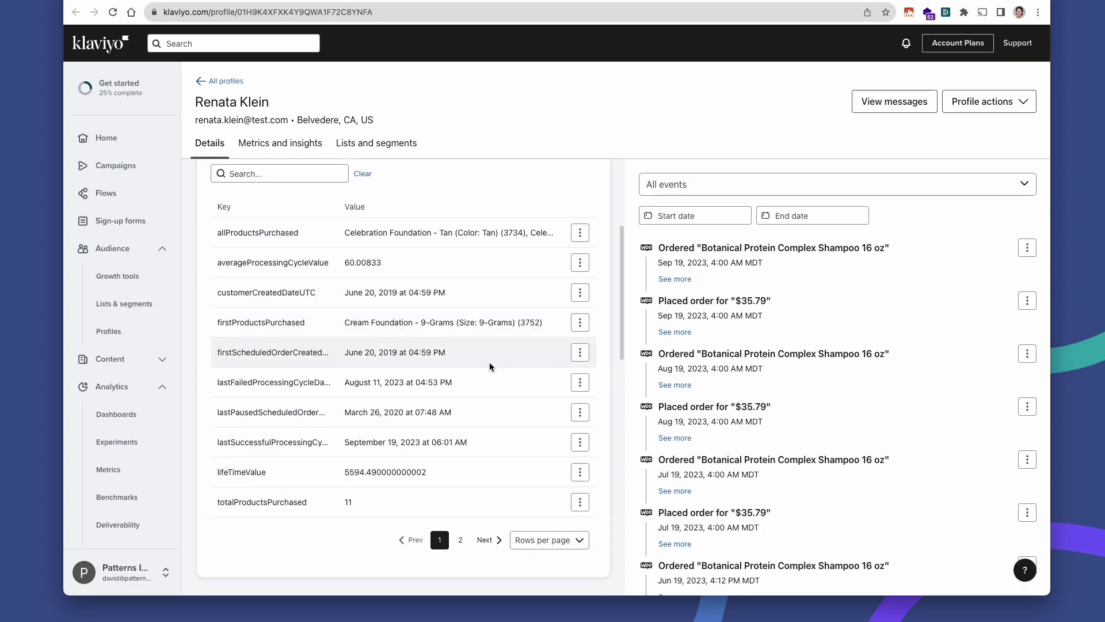
click(484, 539)
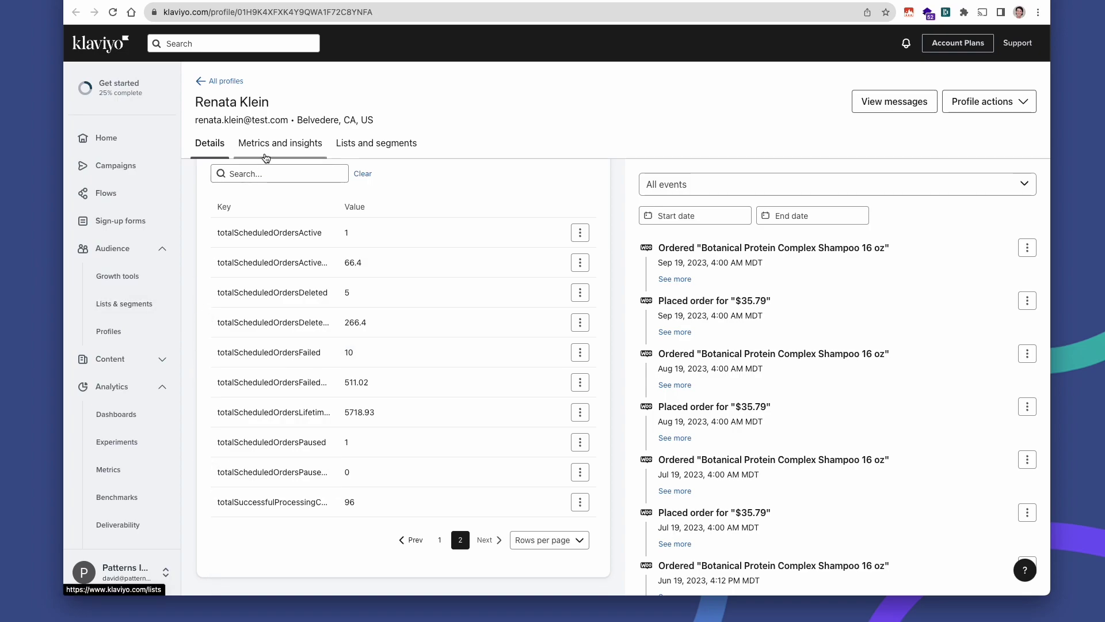
click(463, 2)
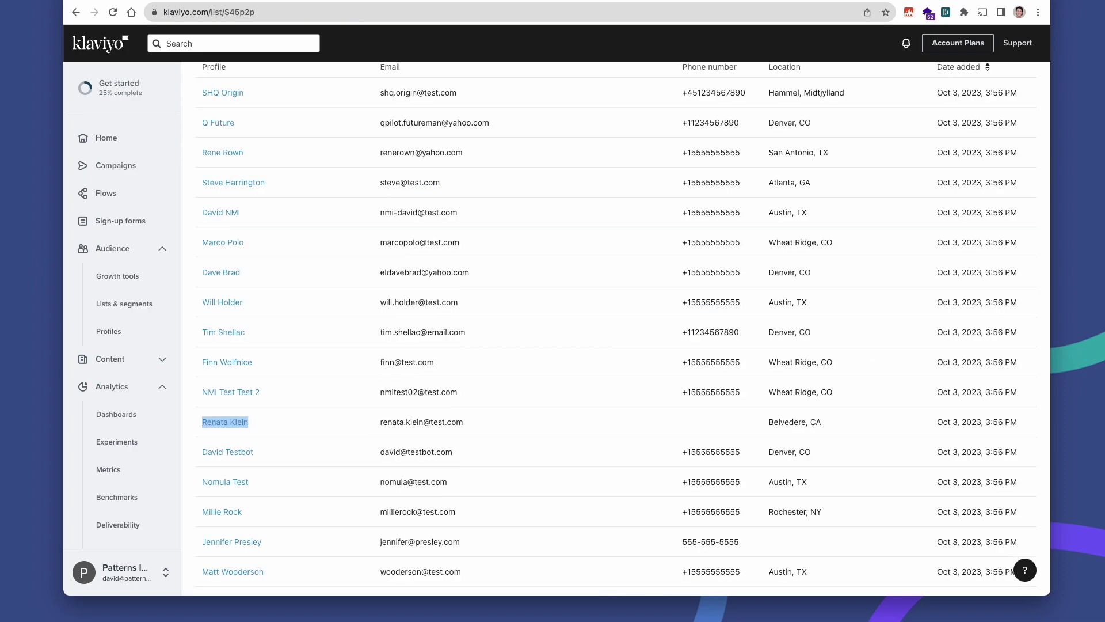
scroll(510, 165, up, 3)
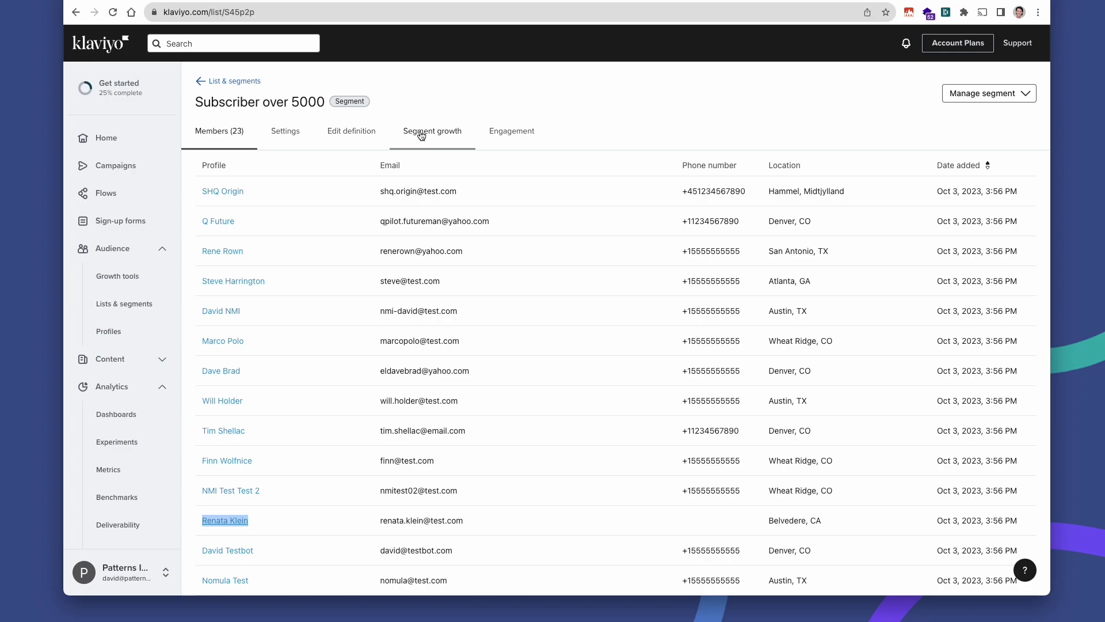
click(422, 133)
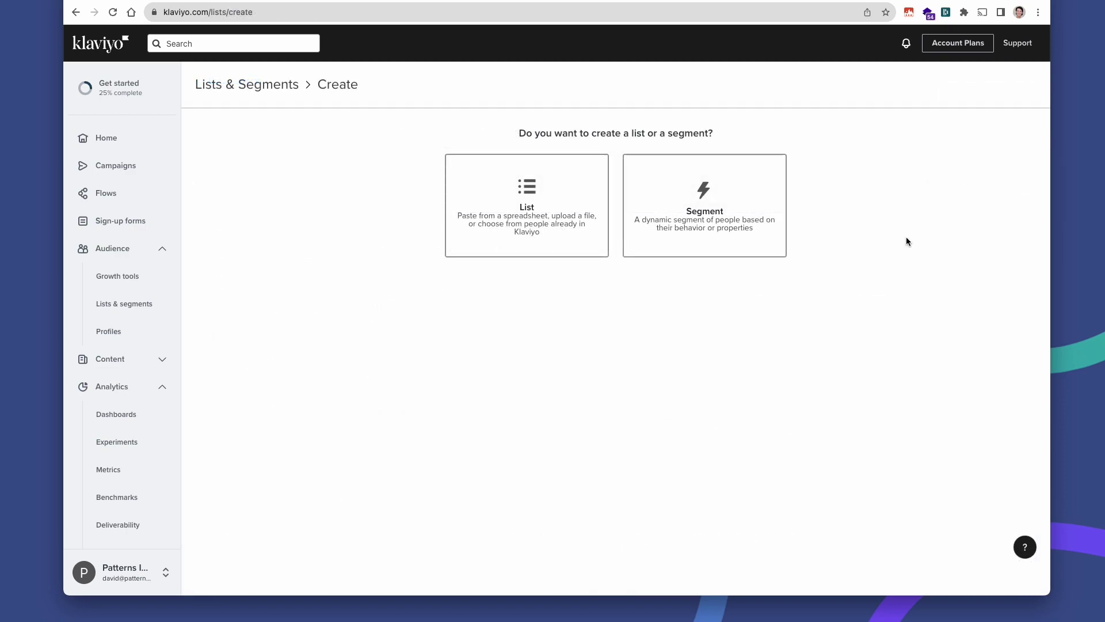
Step: Start a new segment named "Subscriber Upsell - Shampoo Discount"
click(746, 242)
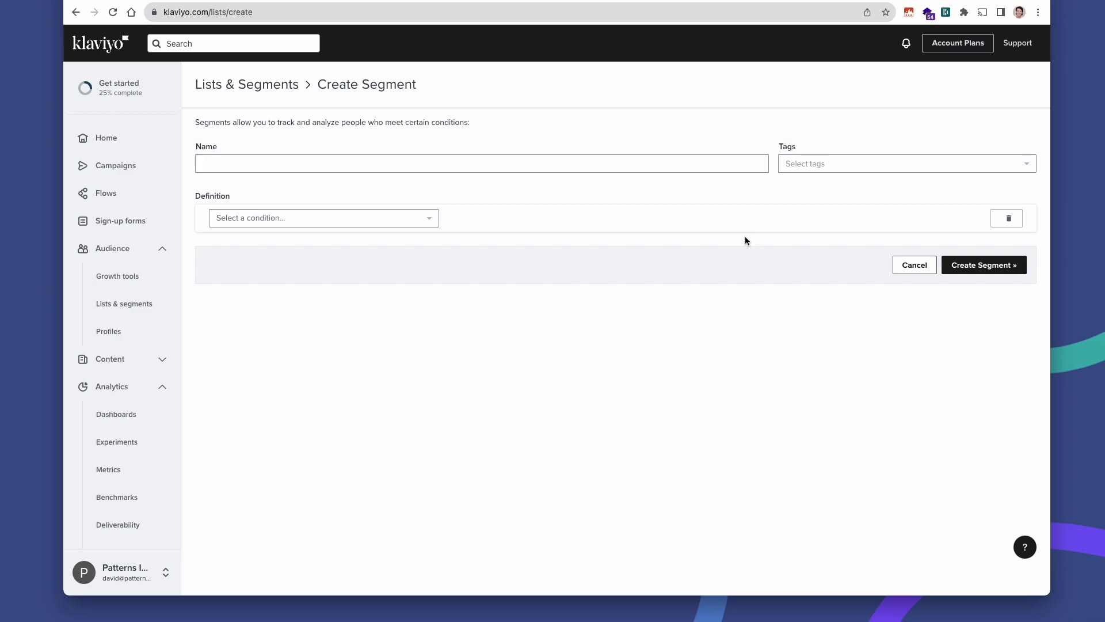
click(612, 168)
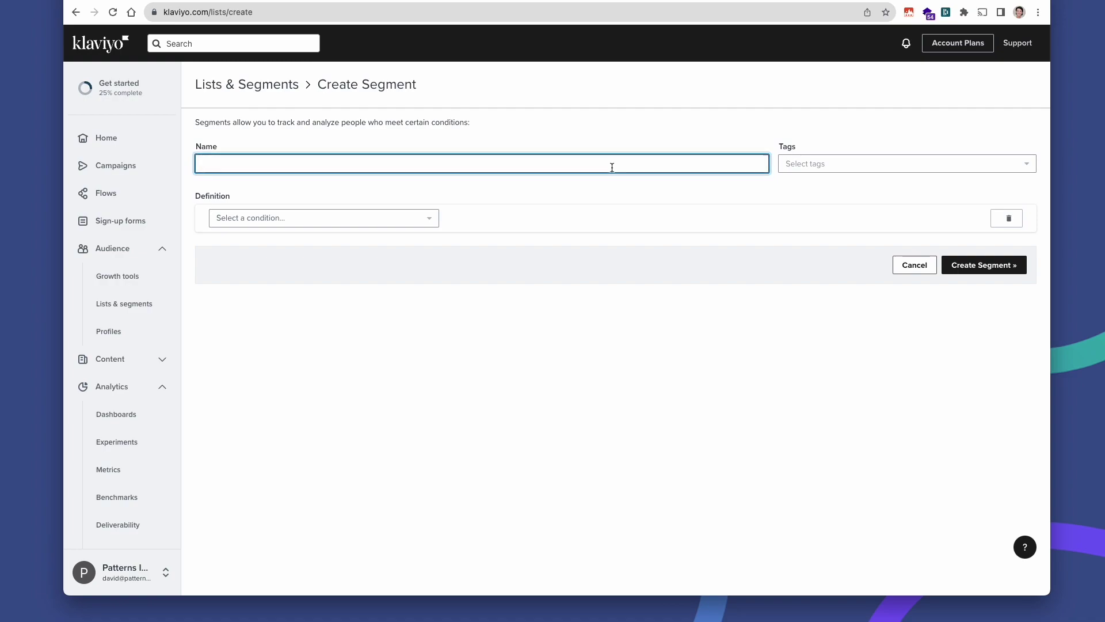
text(Subscriber Upsell - Shampoo Discount)
Step: Define the first condition by "Properties about someone" with totalScheduledOrdersActive as the dimension
click(402, 217)
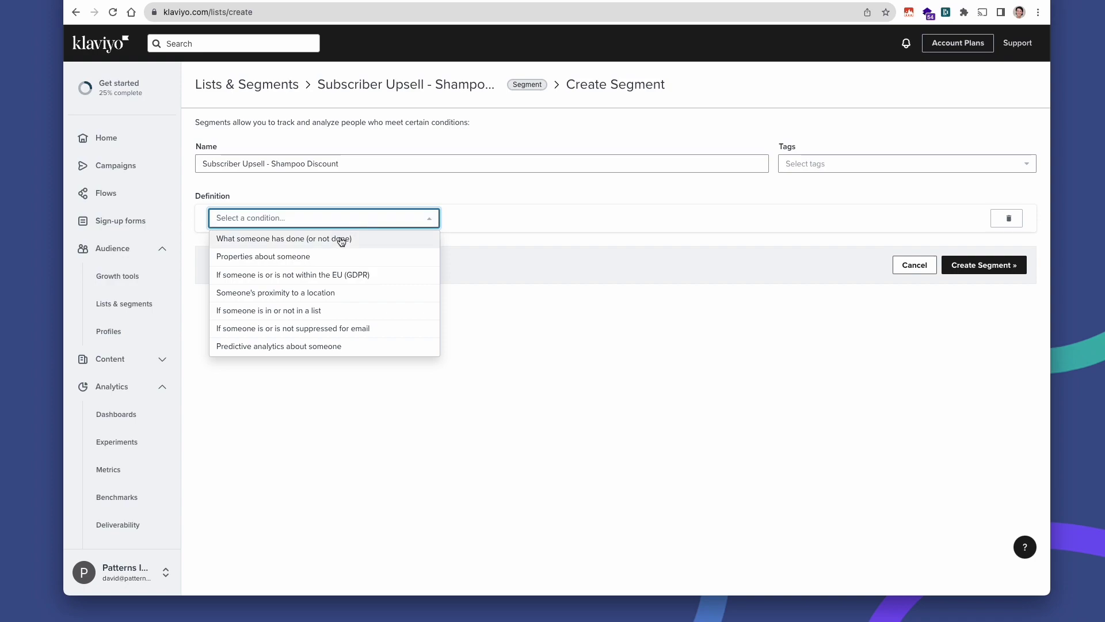
click(330, 256)
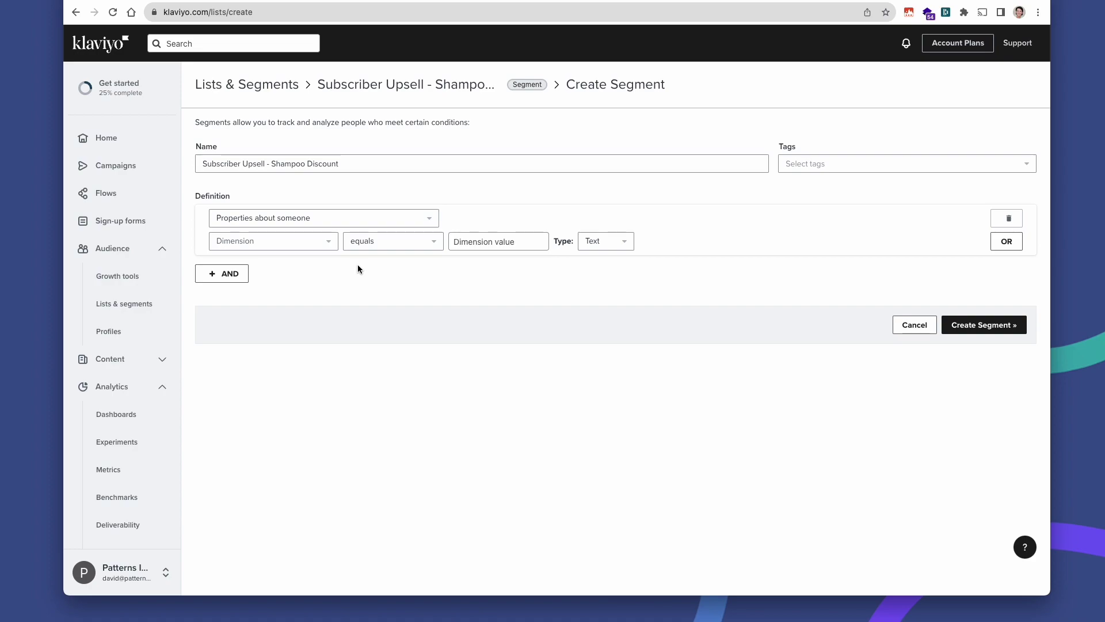
click(297, 249)
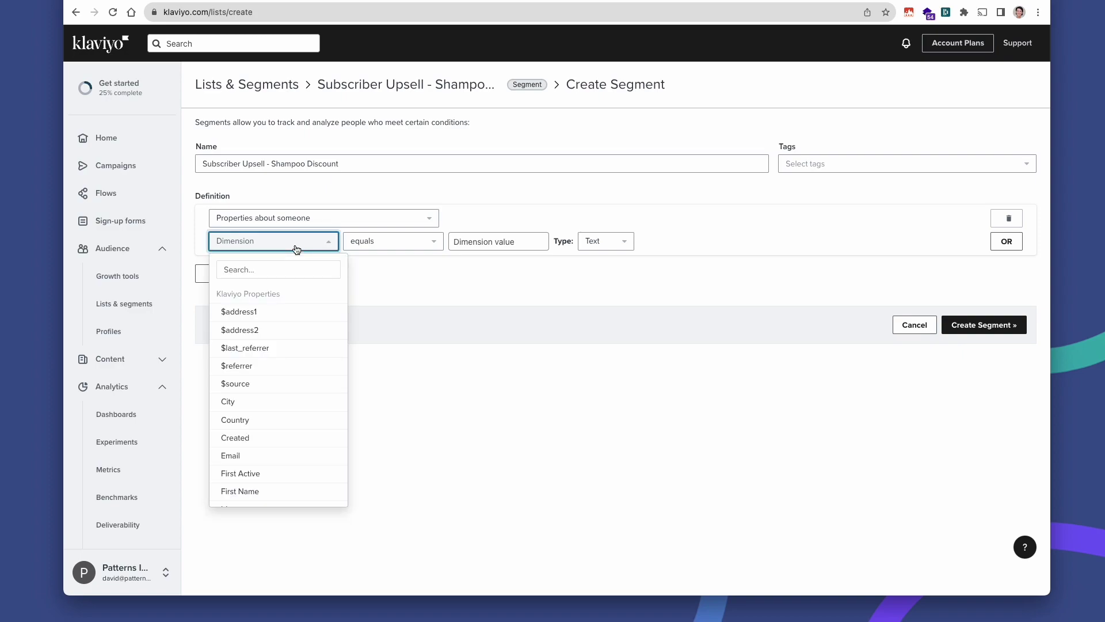
click(284, 270)
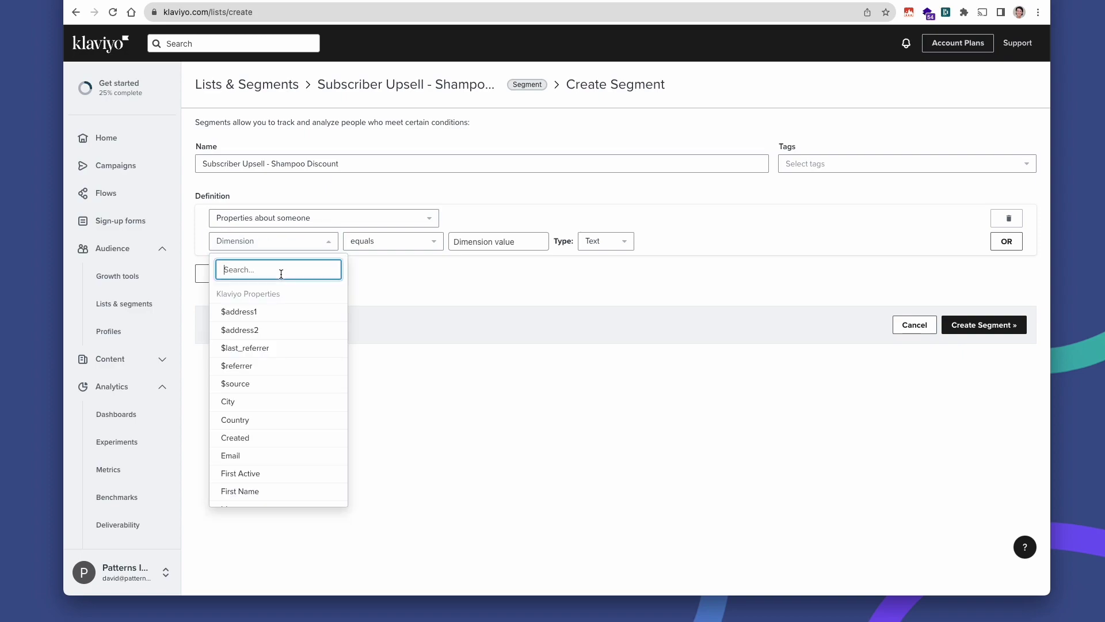
text(act)
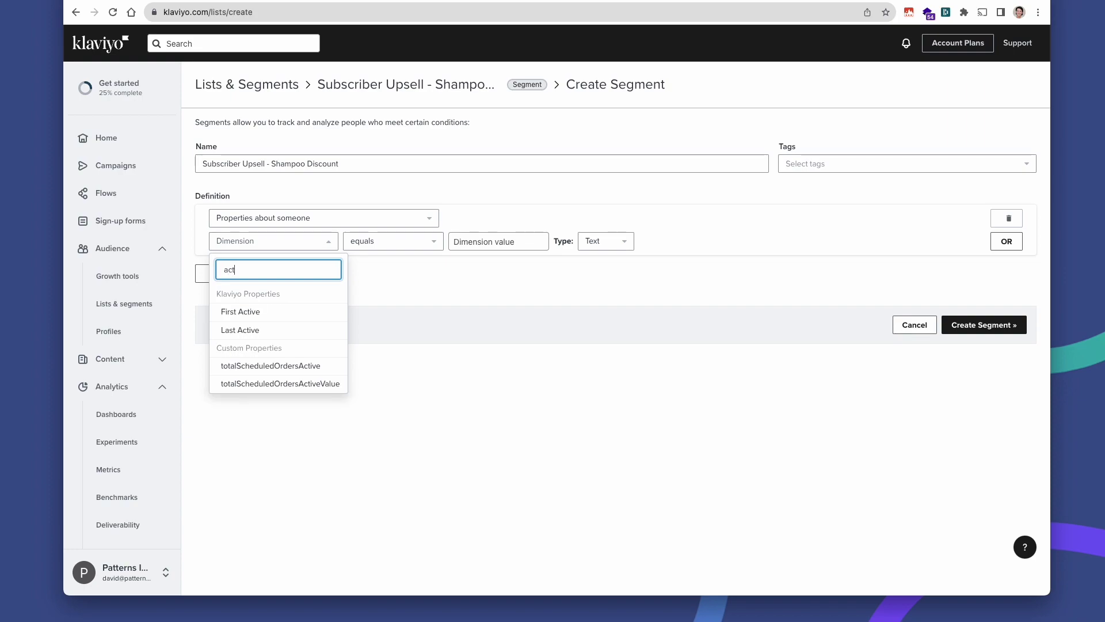
click(294, 367)
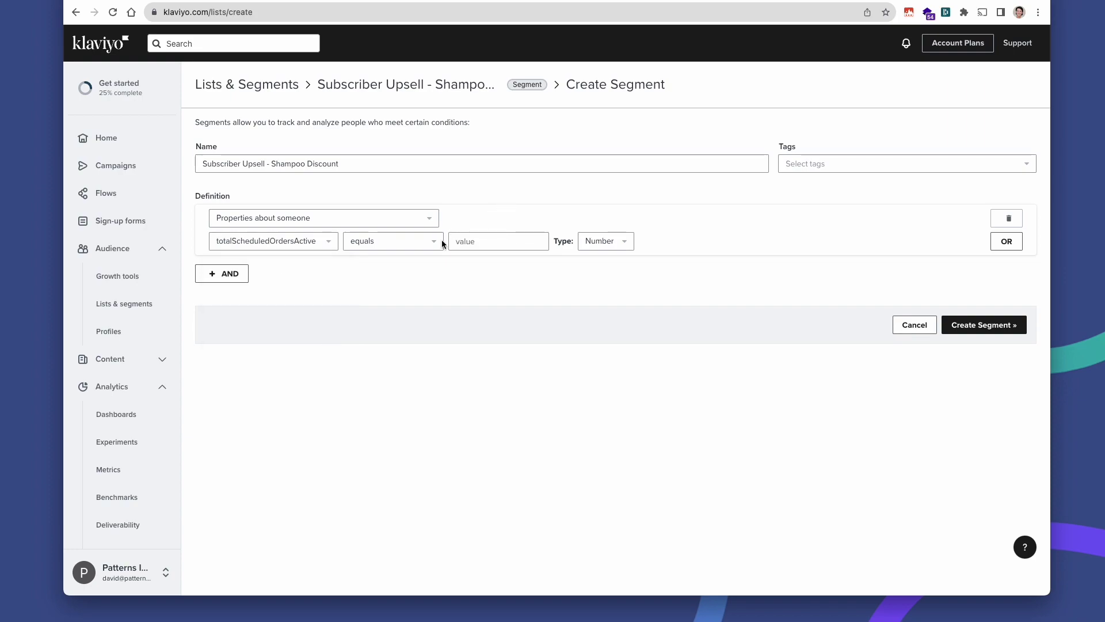
Step: Set the totalScheduledOrdersActive condition to "is greater than" 0
click(424, 245)
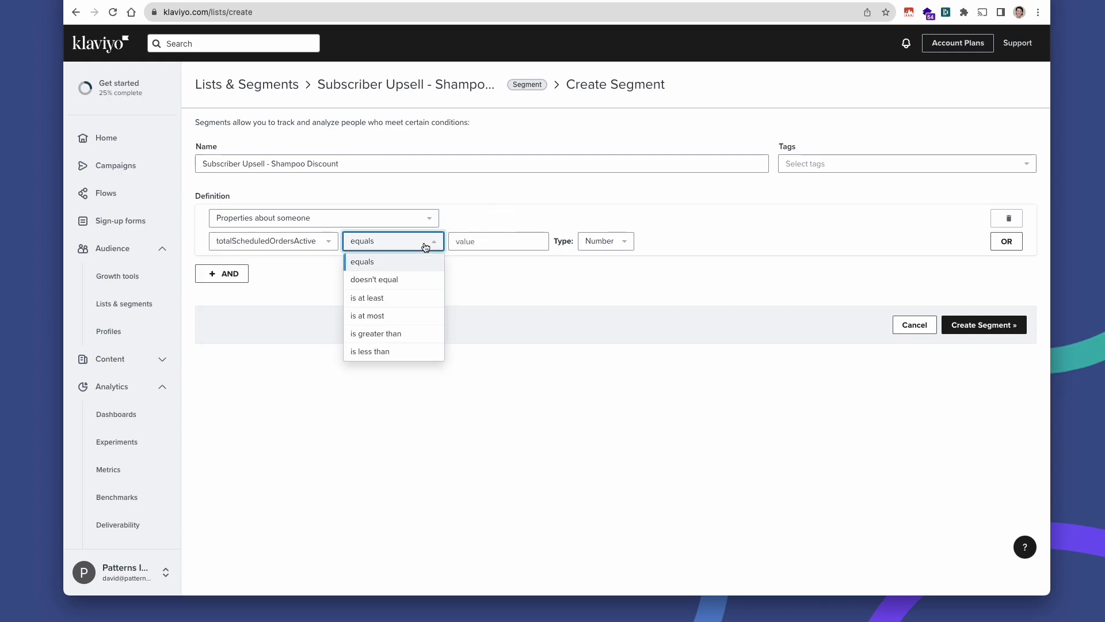
click(424, 334)
click(466, 247)
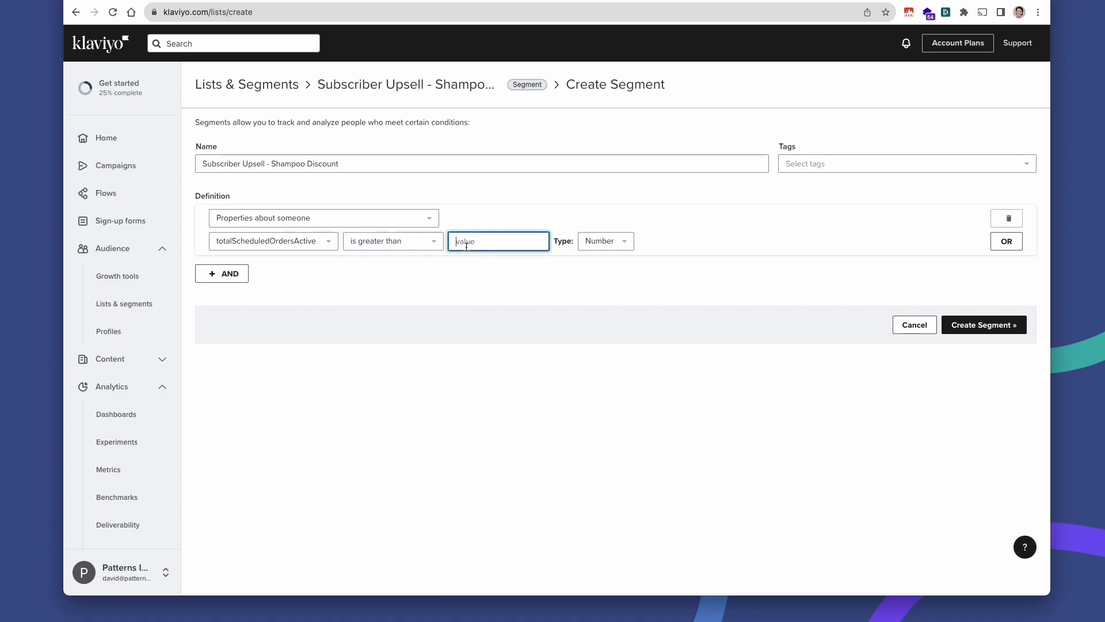
text(0)
click(544, 289)
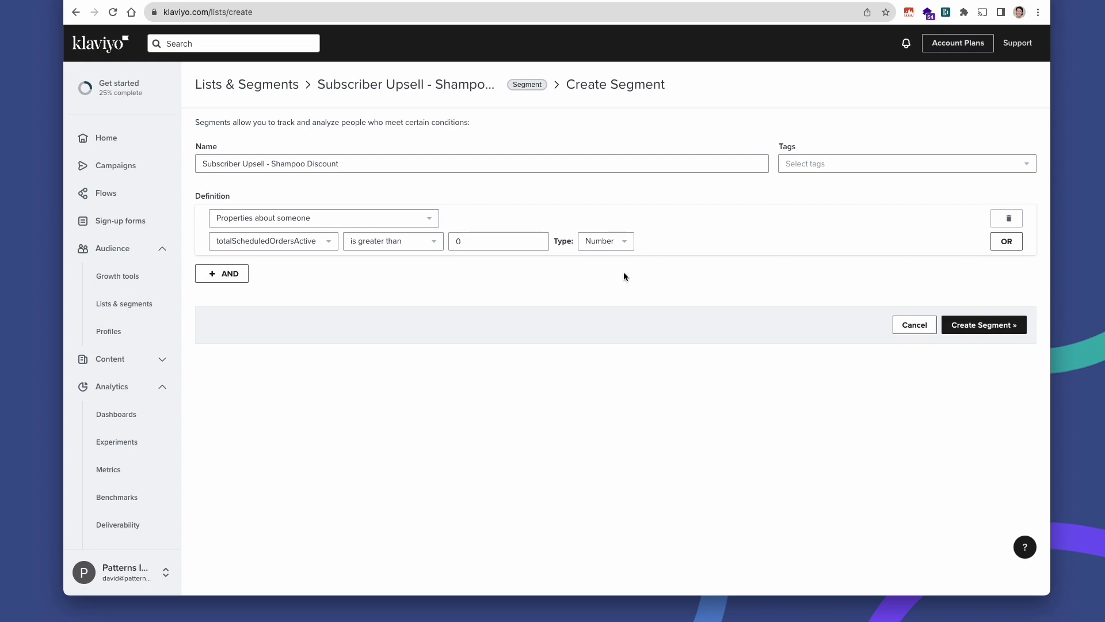
Step: Add a second AND condition by "Properties about someone" with allProductsPurchased as the dimension
click(236, 282)
click(294, 337)
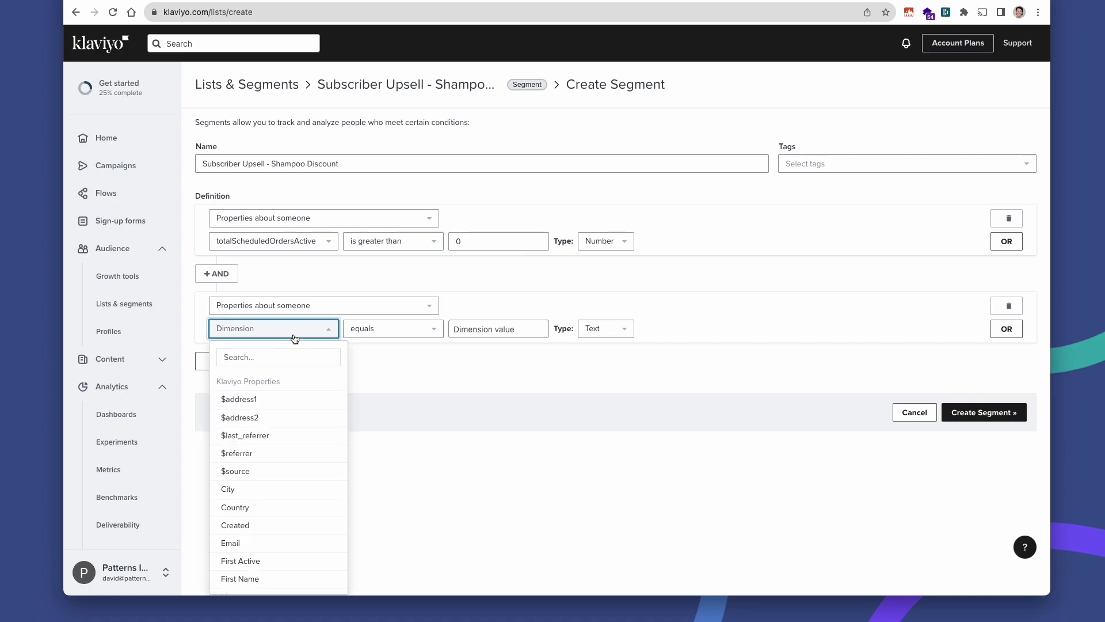
click(278, 357)
text(all)
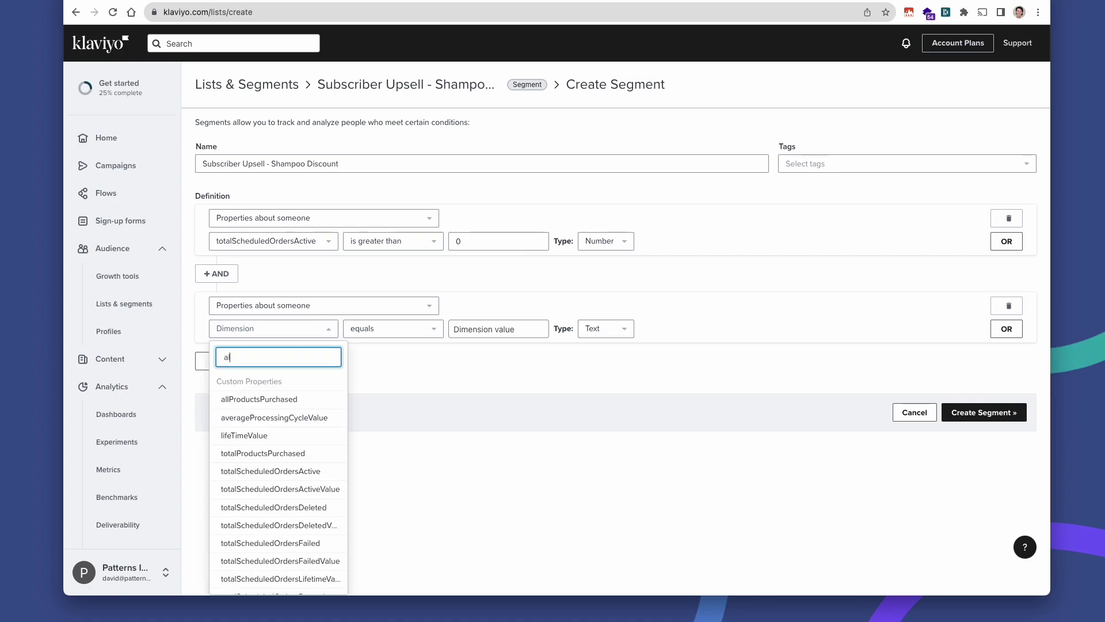
click(288, 399)
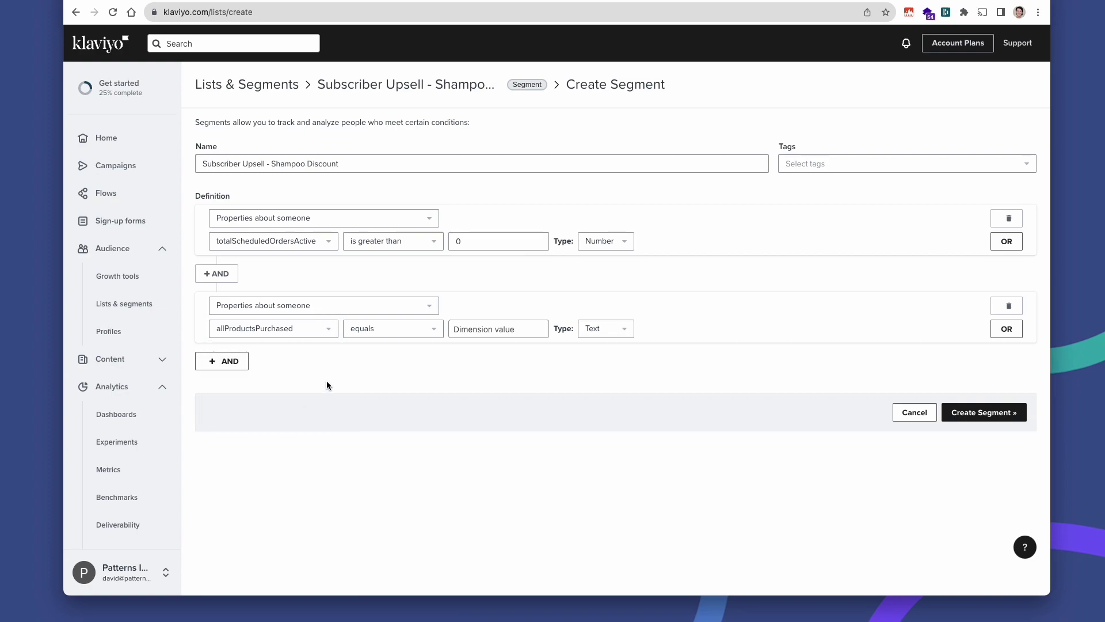
Step: Set the allProductsPurchased condition to "doesn't contain" the text Shampoo
click(391, 338)
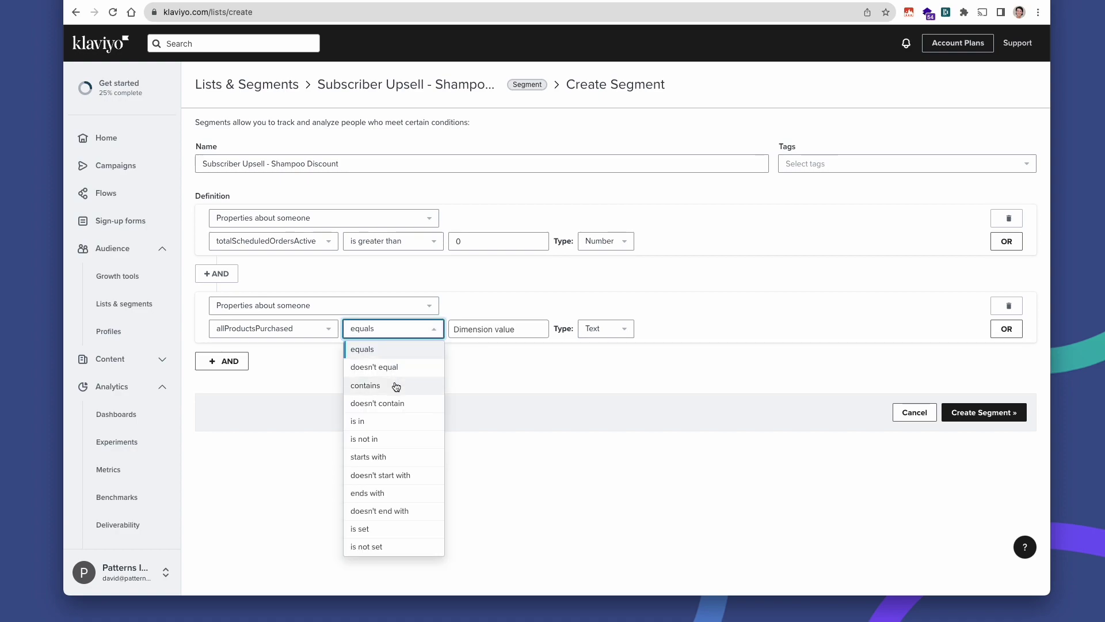
click(394, 403)
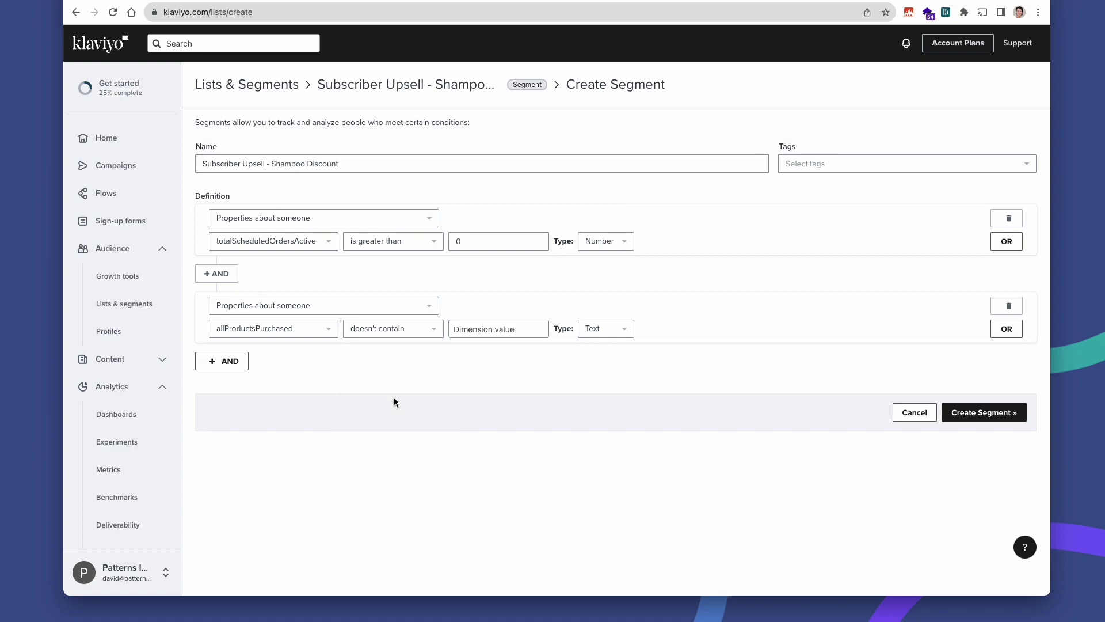
click(488, 336)
text(Shampoo)
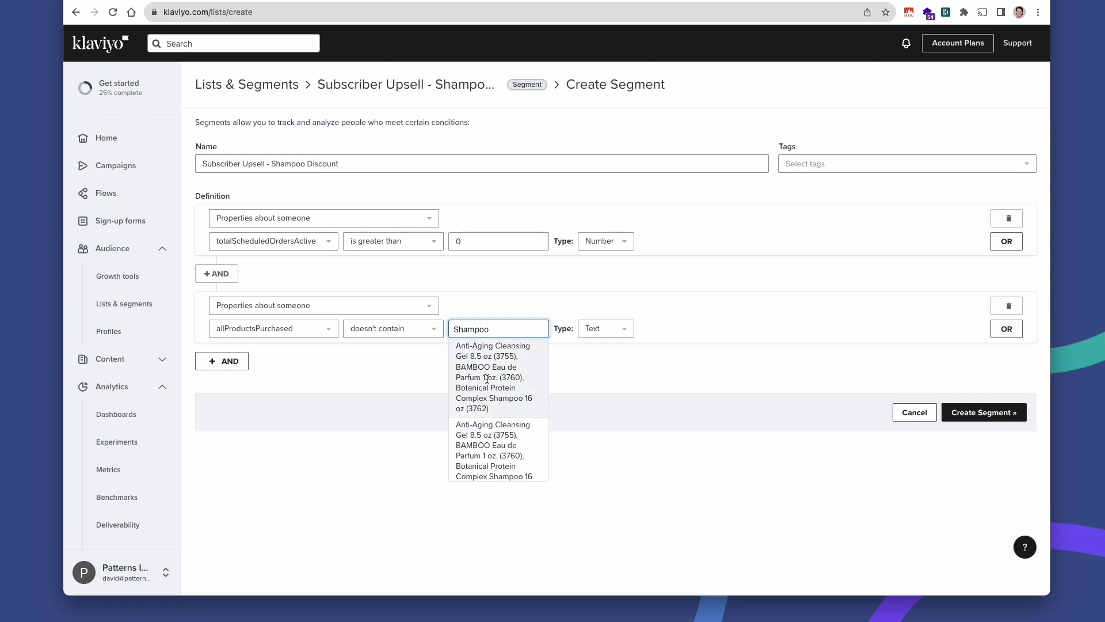
scroll(487, 380, down, 5)
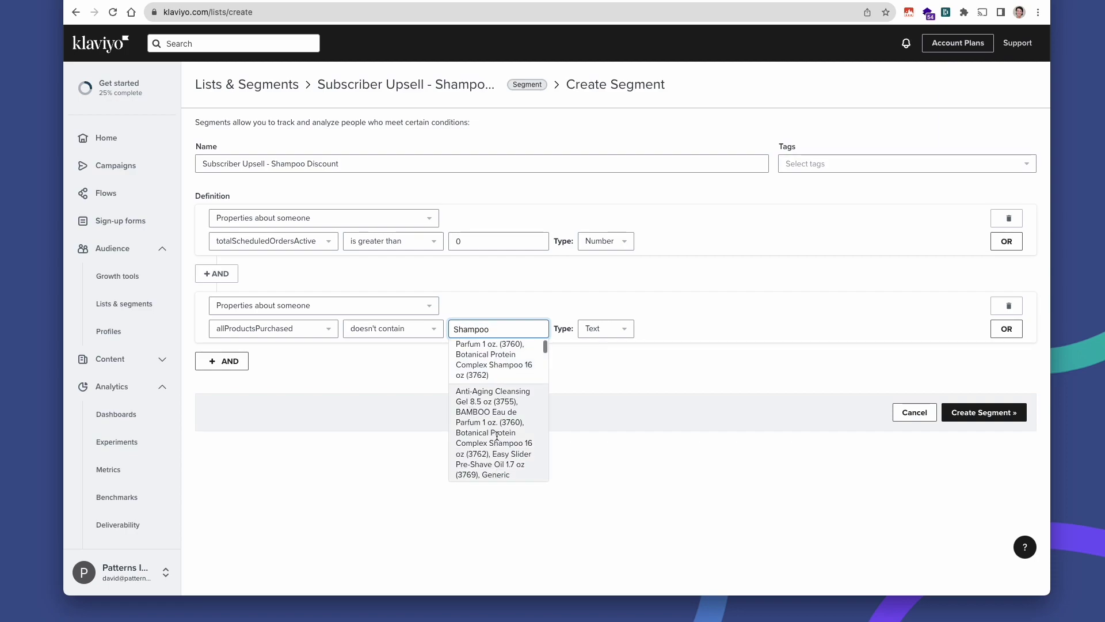
scroll(497, 437, up, 5)
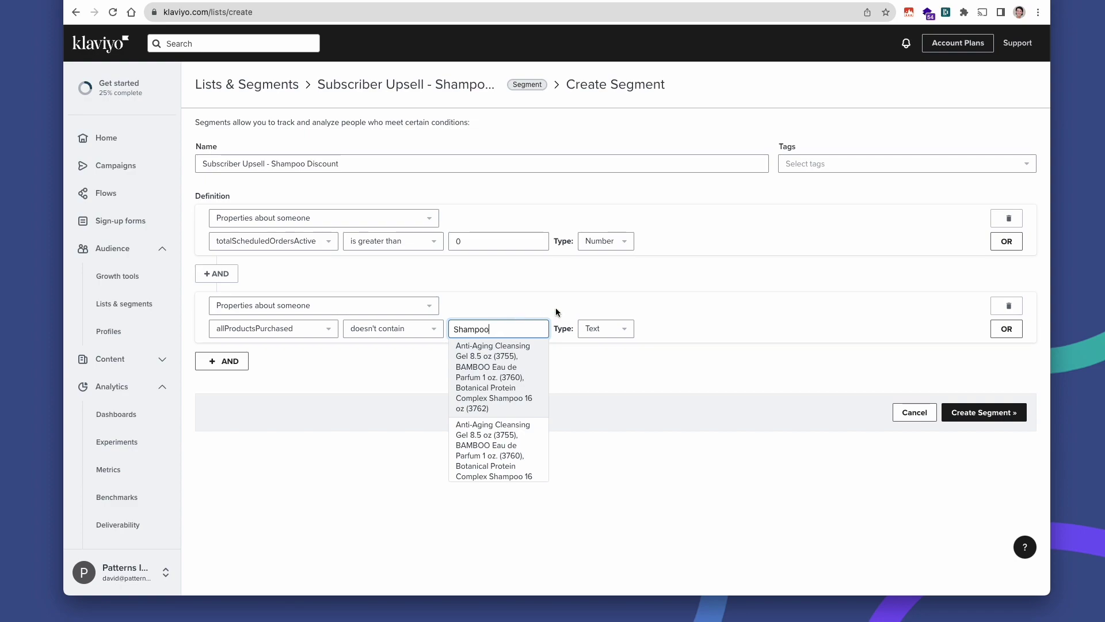
click(575, 307)
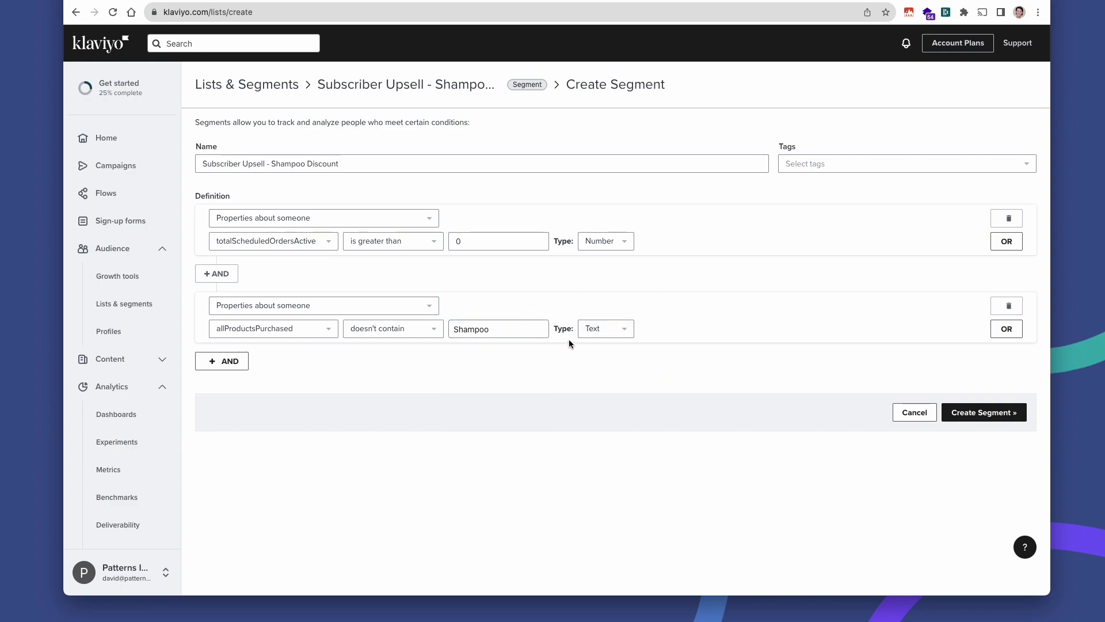
Step: Add a third AND condition by "What someone has done (or not done)" using the WooCommerce metric Ordered Product
click(229, 361)
click(321, 391)
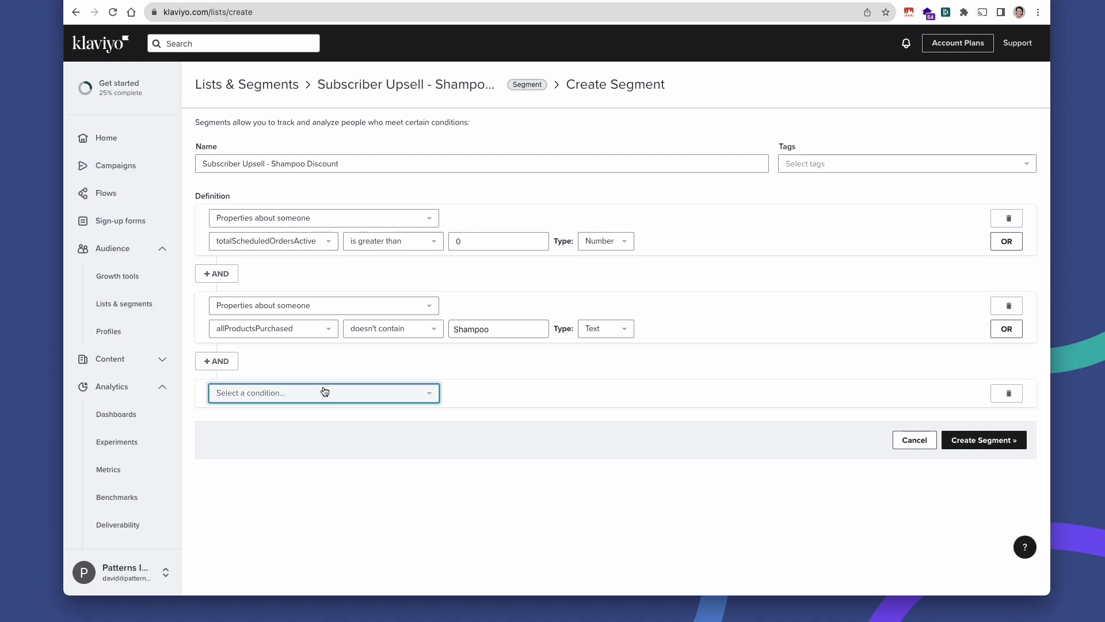
click(328, 413)
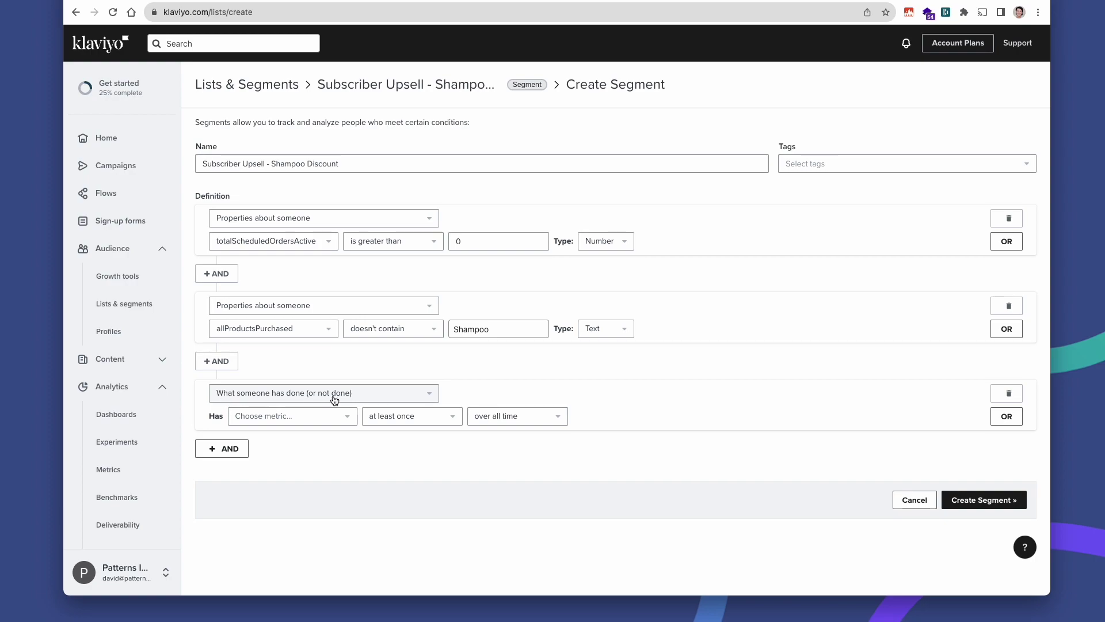
click(299, 417)
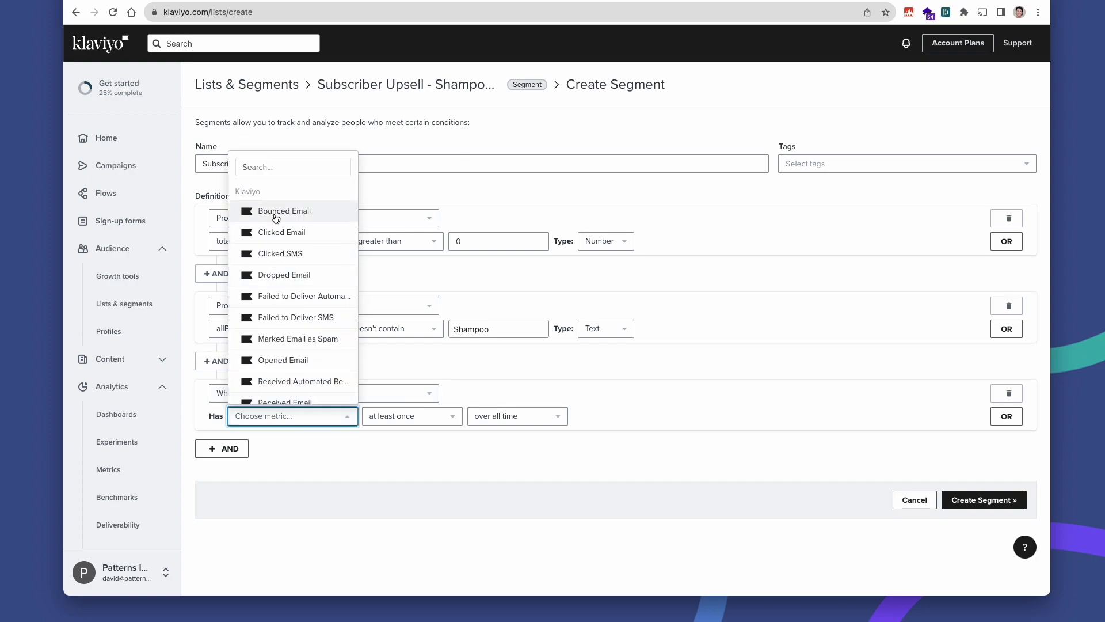
click(274, 173)
text(p)
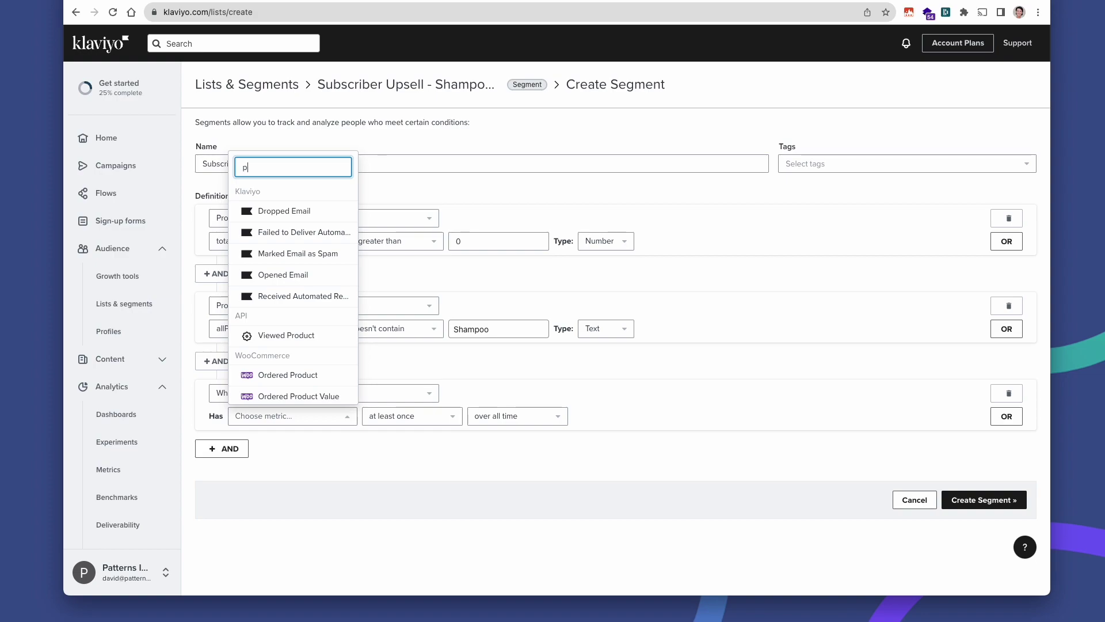
click(296, 375)
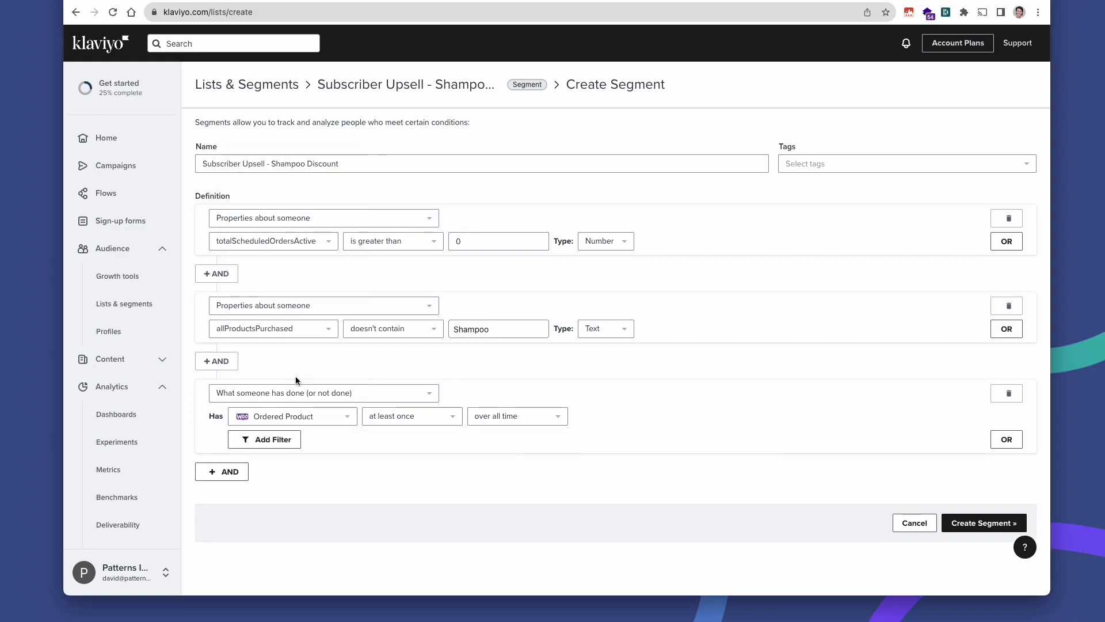
Step: Set the Ordered Product condition to zero times over all time
click(407, 423)
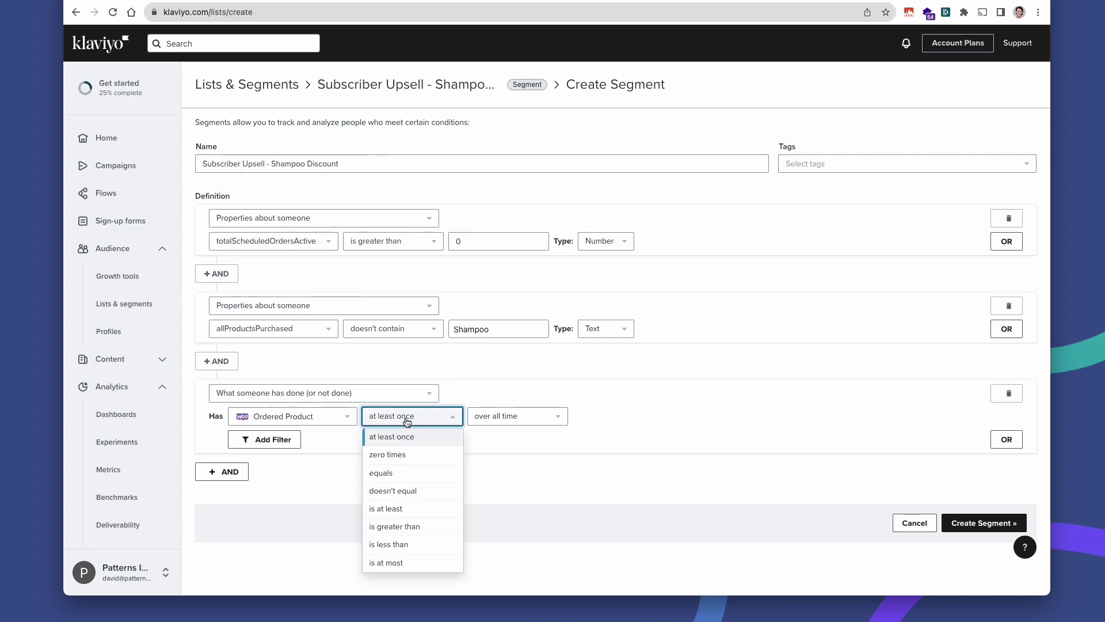
click(396, 454)
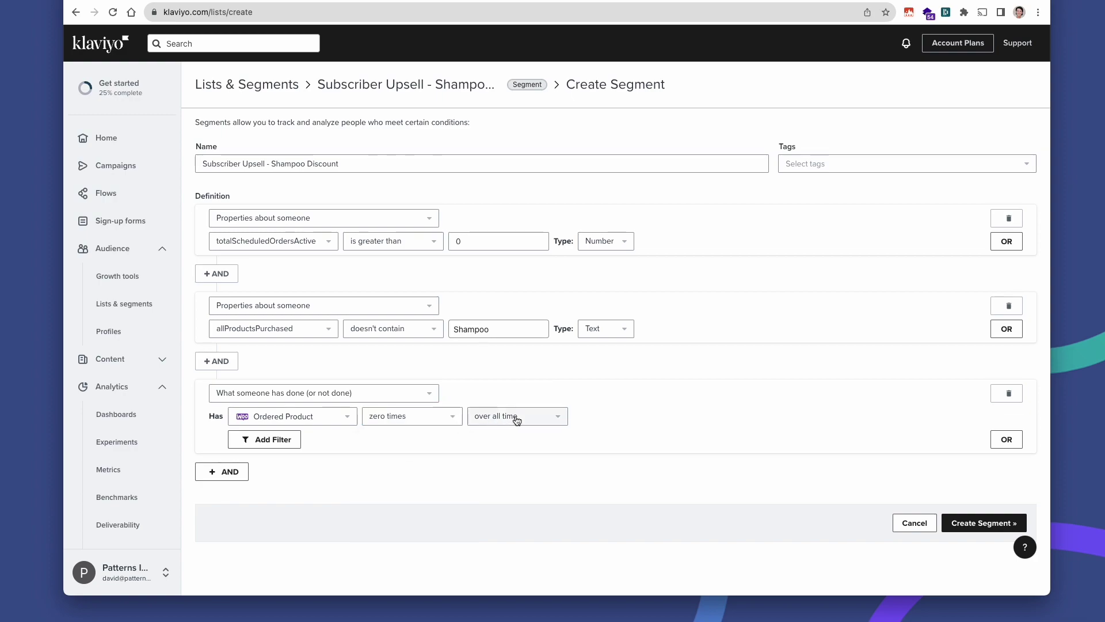
click(509, 417)
click(522, 438)
Step: Filter the Ordered Product condition to where Categories contains Shampoo, and create the segment
click(296, 439)
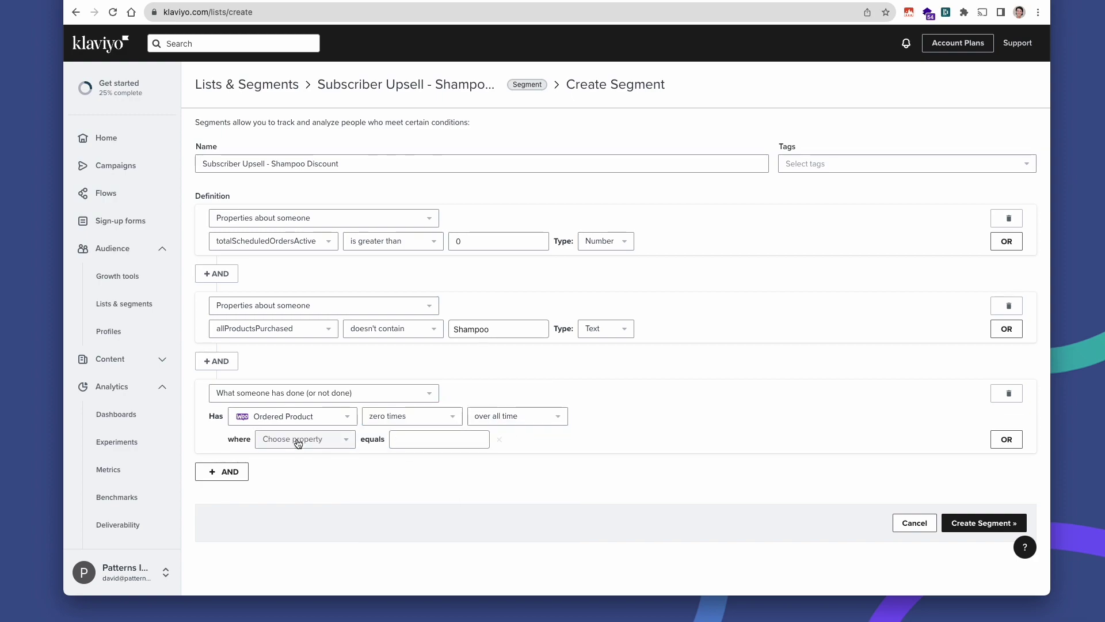
click(312, 443)
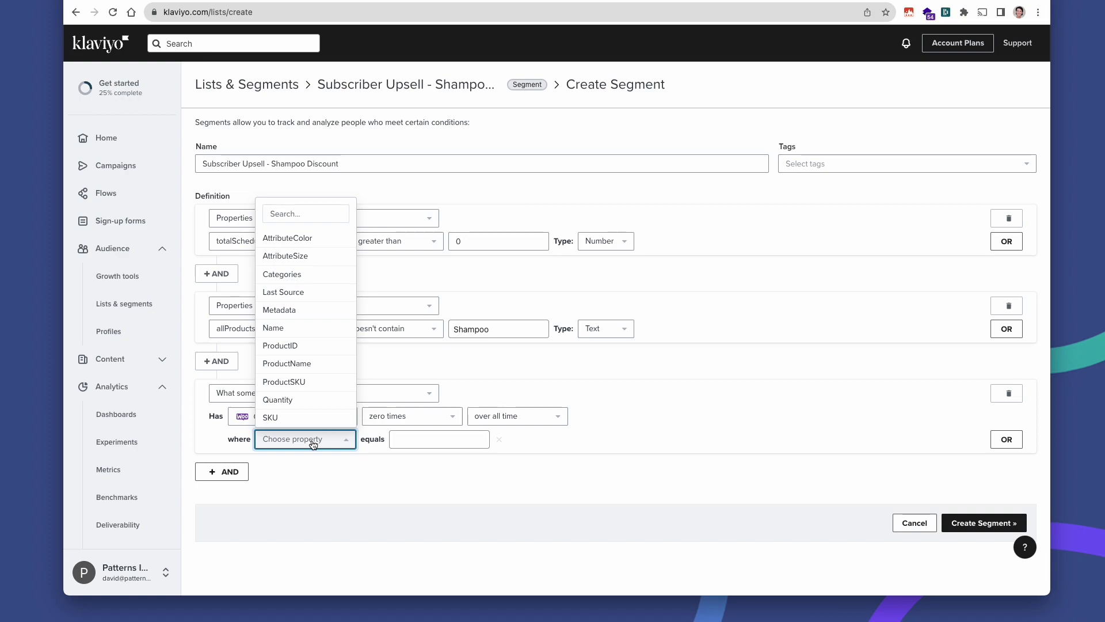
click(307, 271)
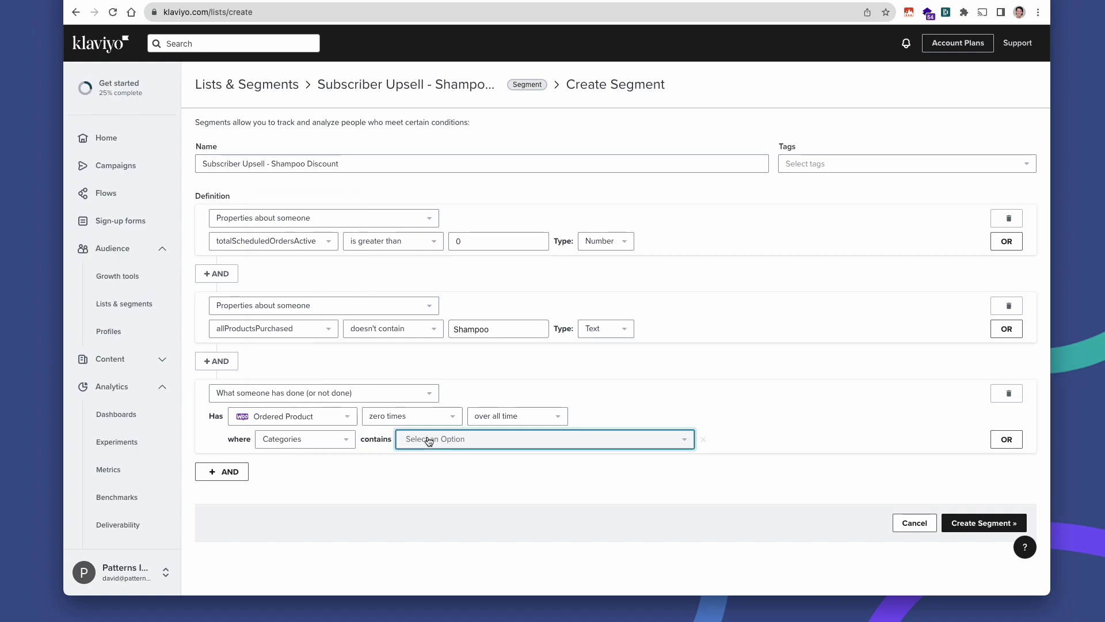
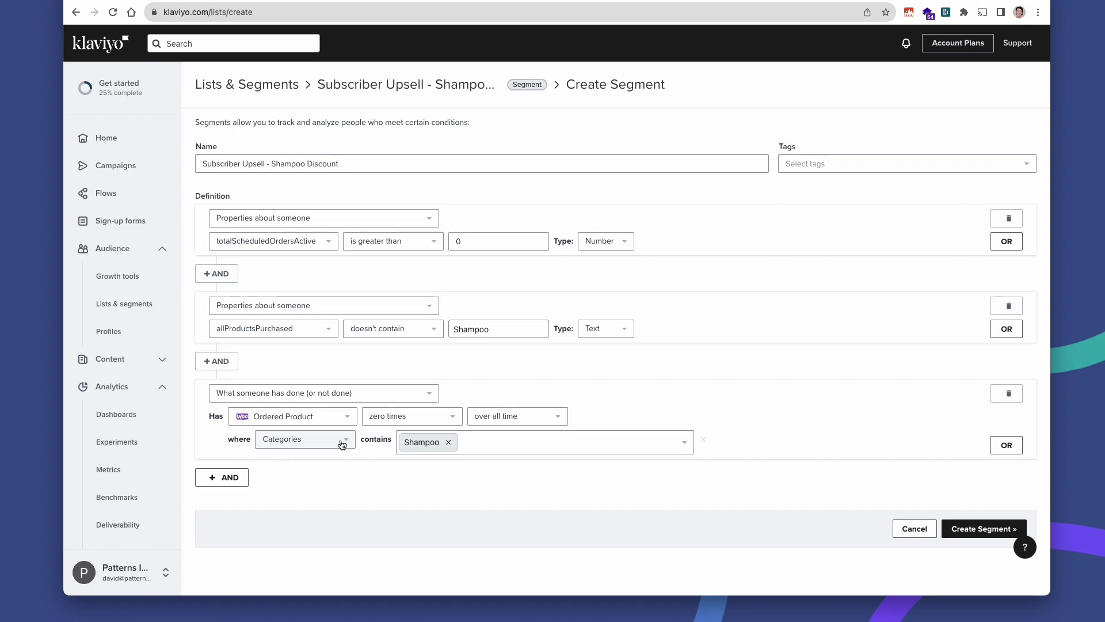
click(974, 533)
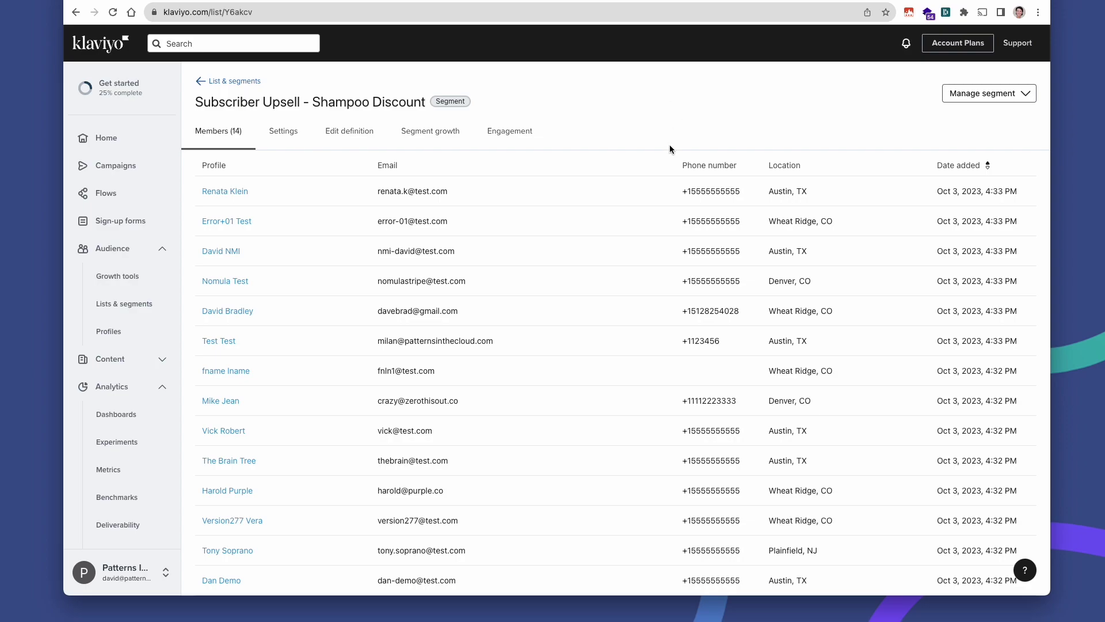
Step: Open the first member's profile from the segment and filter its event timeline to Ordered product
click(243, 193)
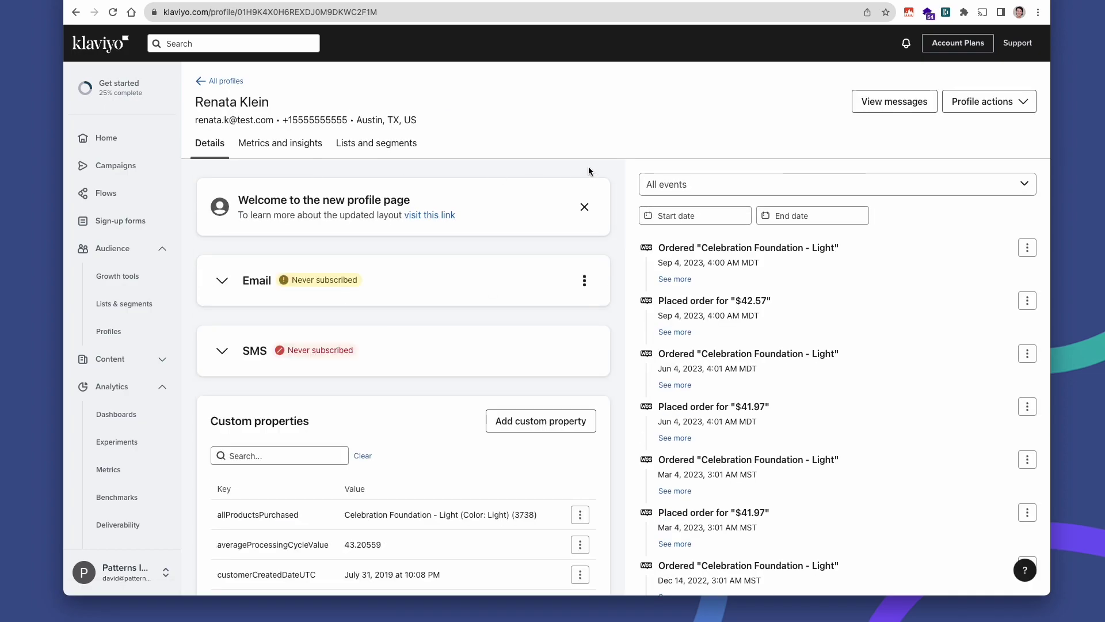
click(716, 179)
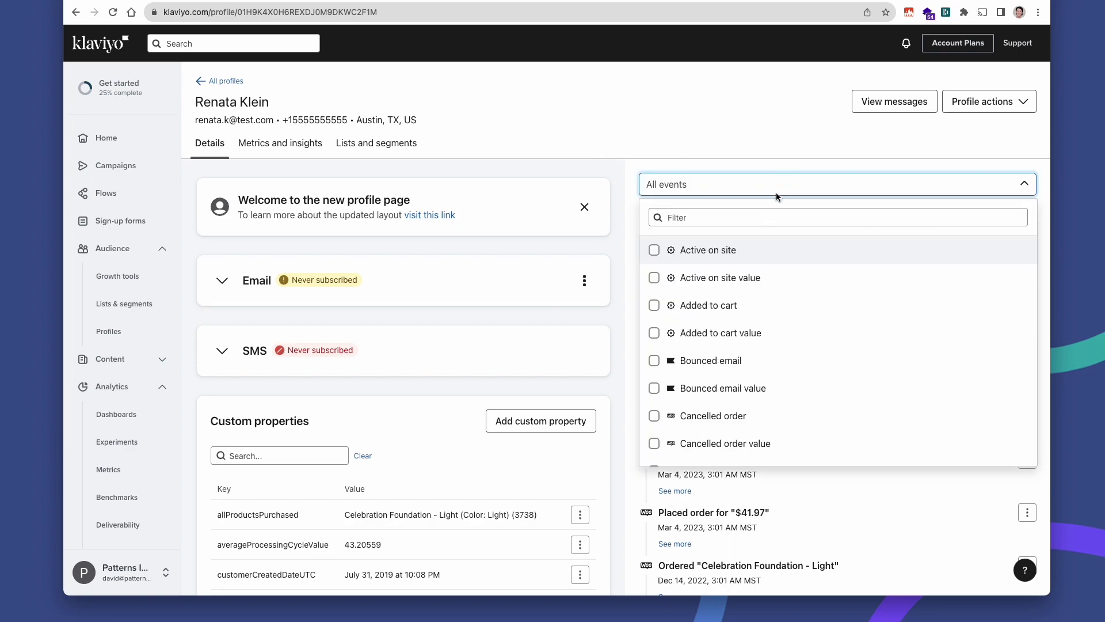
click(703, 217)
text(pr)
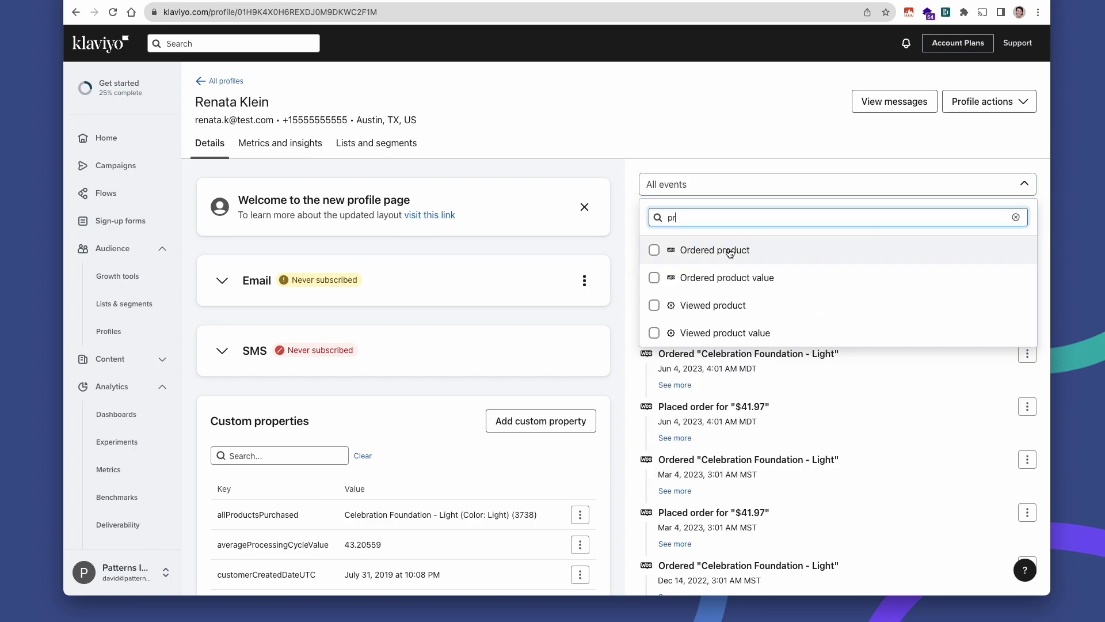
click(729, 251)
click(839, 148)
Step: Examine the profile's allProductsPurchased property and its full Ordered product history for shampoo purchases
scroll(813, 252, down, 1)
scroll(812, 252, down, 15)
scroll(813, 350, up, 15)
scroll(599, 383, down, 1)
scroll(599, 382, down, 5)
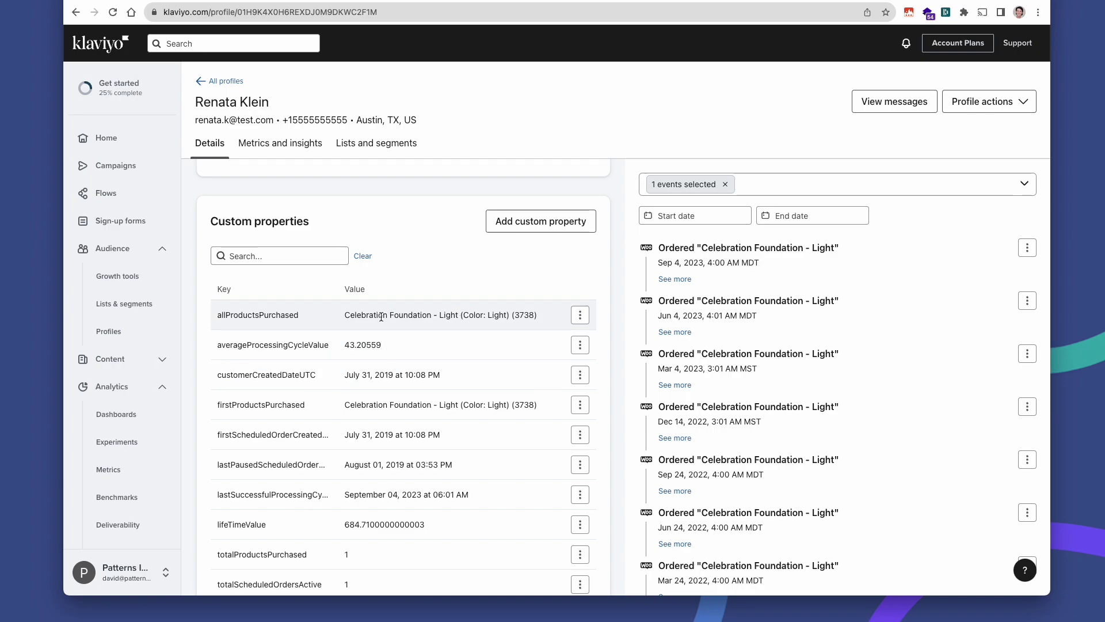
scroll(761, 381, down, 10)
scroll(761, 385, down, 3)
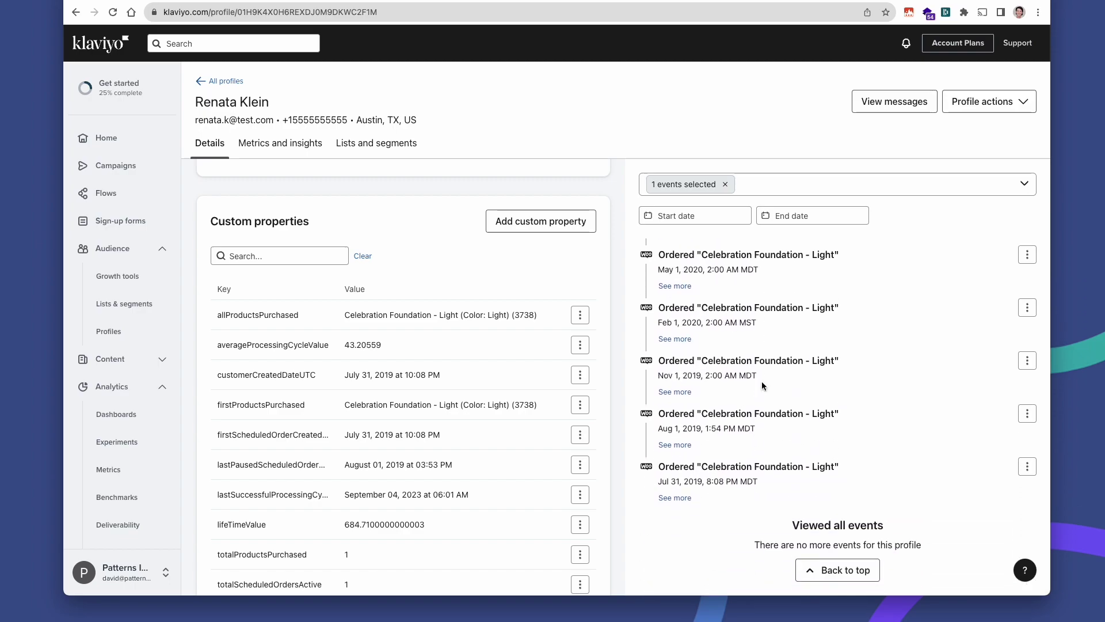
scroll(761, 381, up, 13)
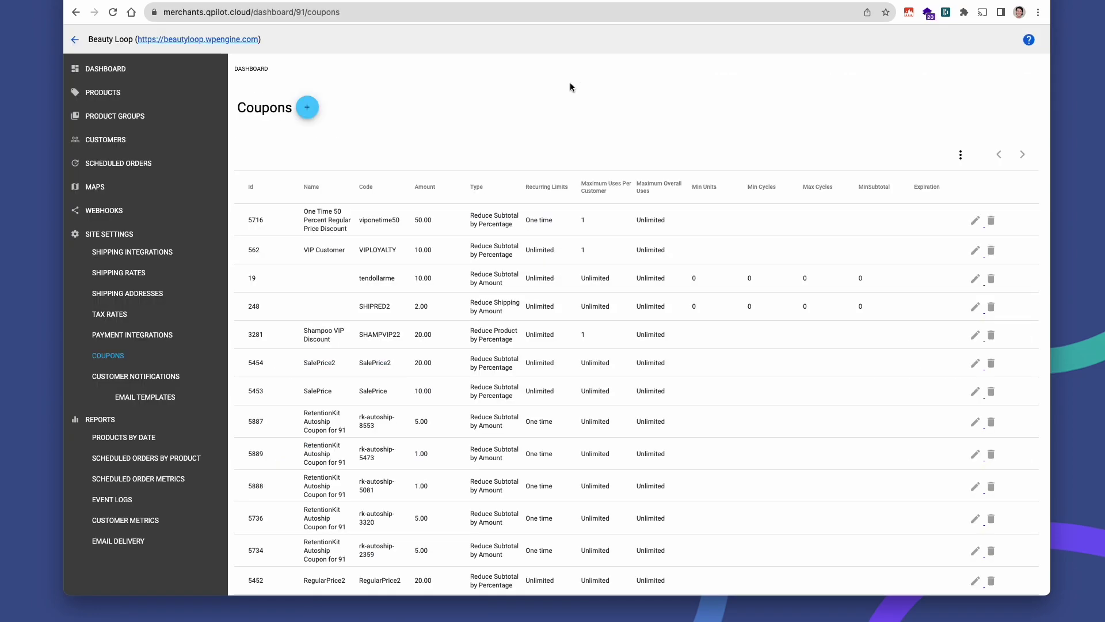
Step: Start a new coupon in QPilot Merchant Center with internal name "10 Percent Off New Shampoo Subscriptions" and coupon code SHAMPCHAMP10
click(308, 108)
click(334, 178)
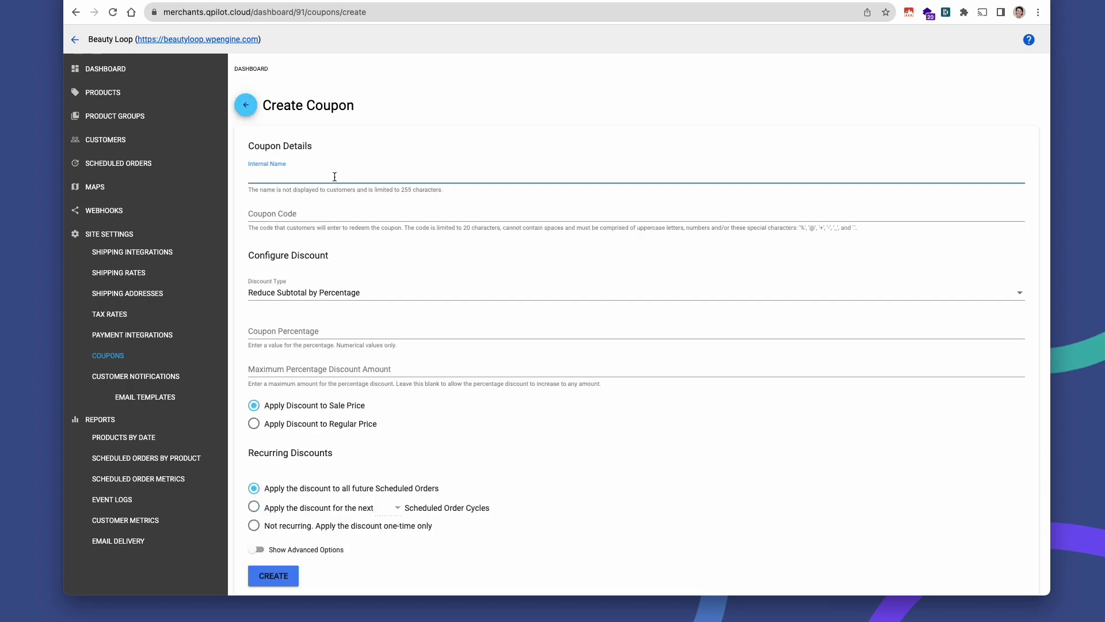
text(10 Percent Off New Shampoo Subscri)
key(BackSpace)
key(BackSpace)
key(BackSpace)
text(ubscriptions)
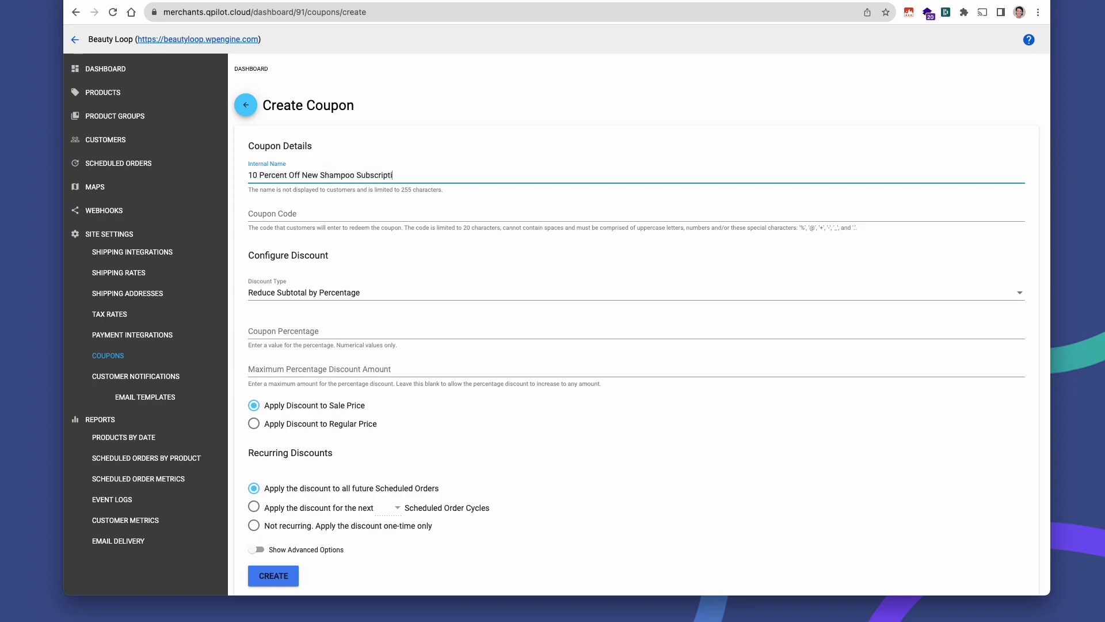
click(287, 216)
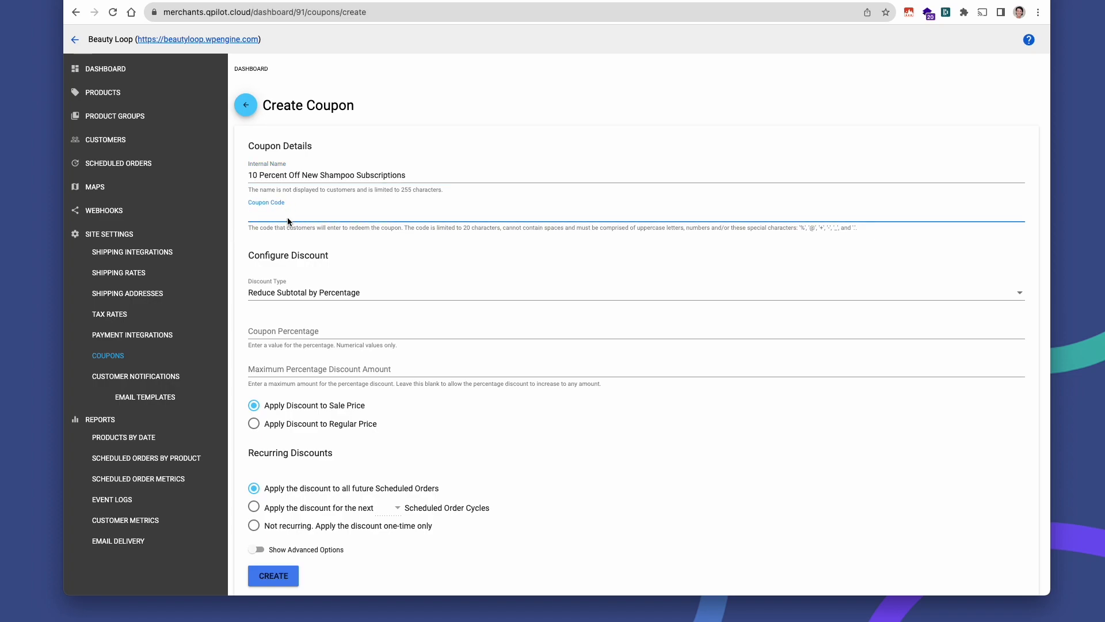
text(SHAMPCHAMP10)
Step: Set the coupon's discount type to Reduce Product by Percentage with a coupon percentage of 10
click(303, 292)
scroll(320, 346, down, 1)
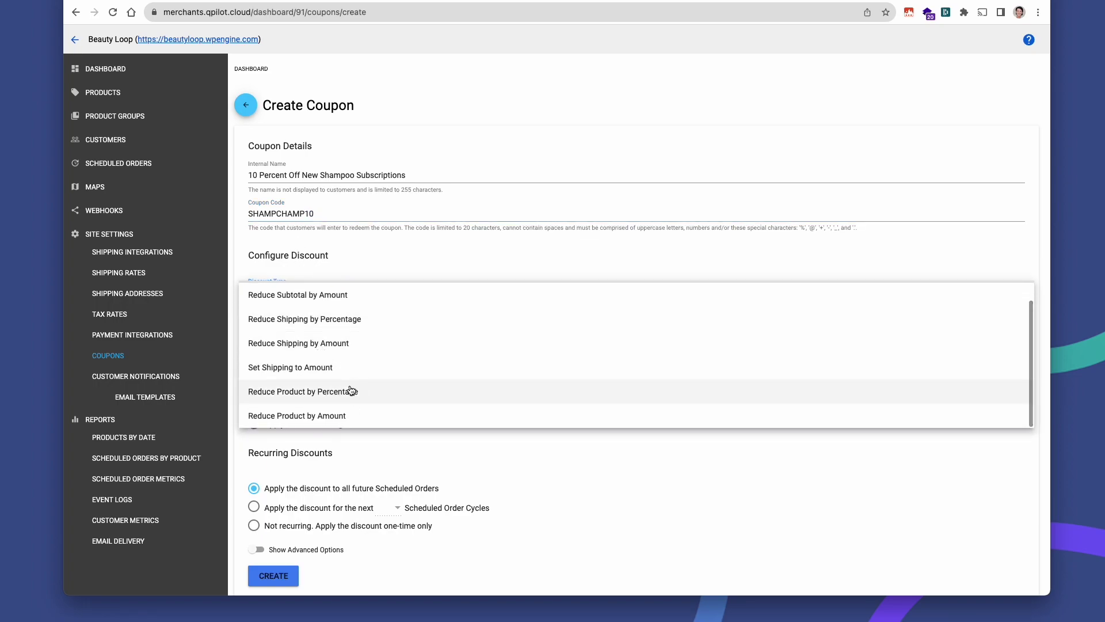
click(311, 399)
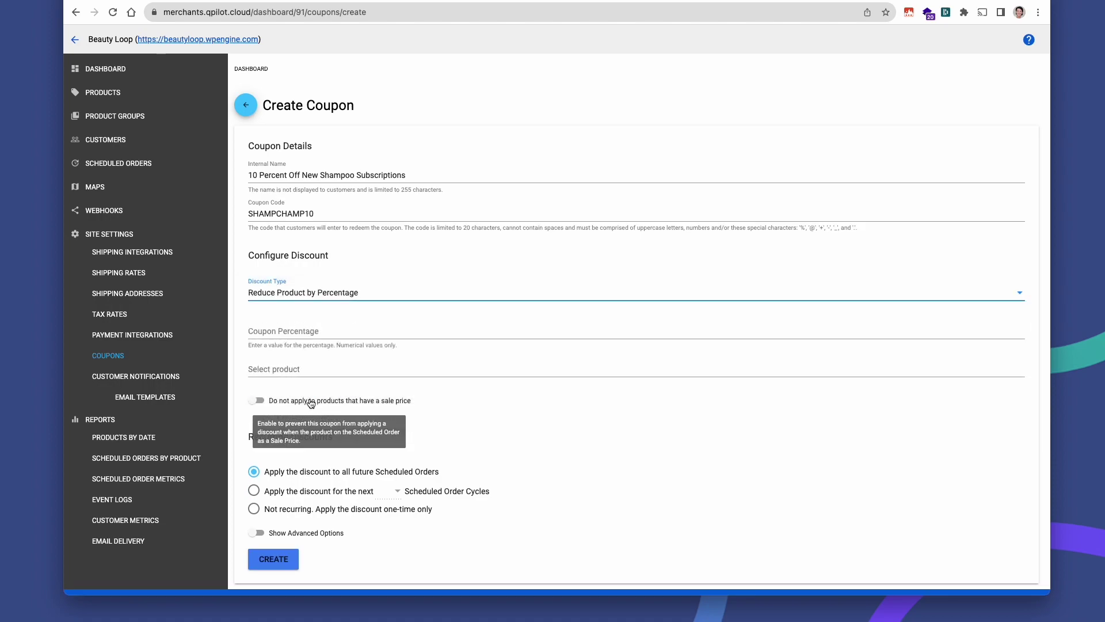
click(320, 328)
text(10)
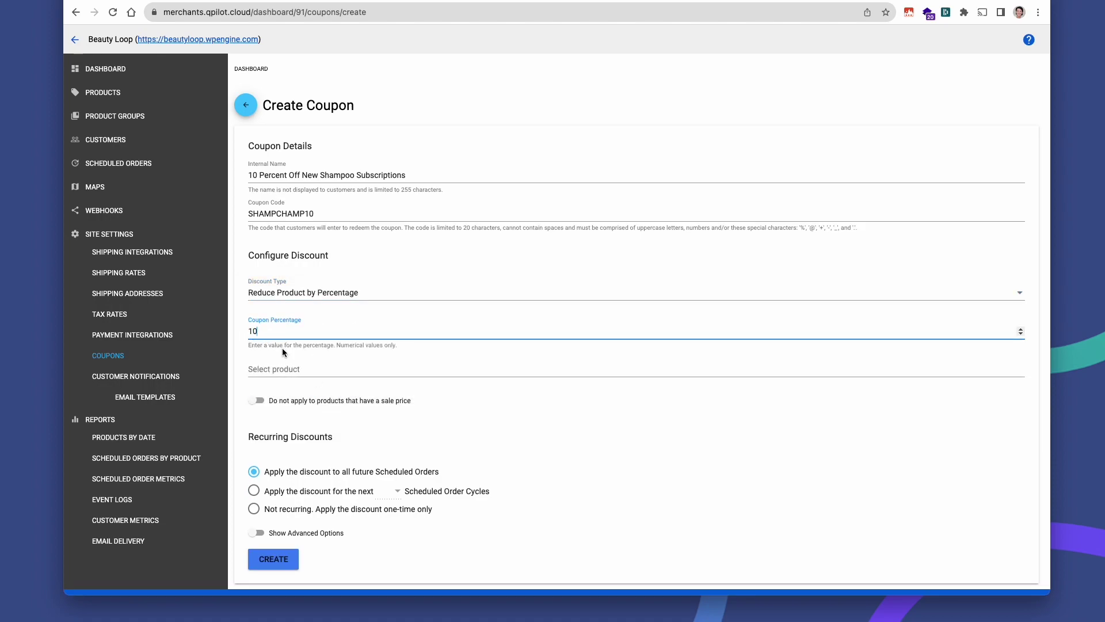
Step: Search the coupon's product selection for shampoo and apply the discount to the Shampoos group
click(308, 368)
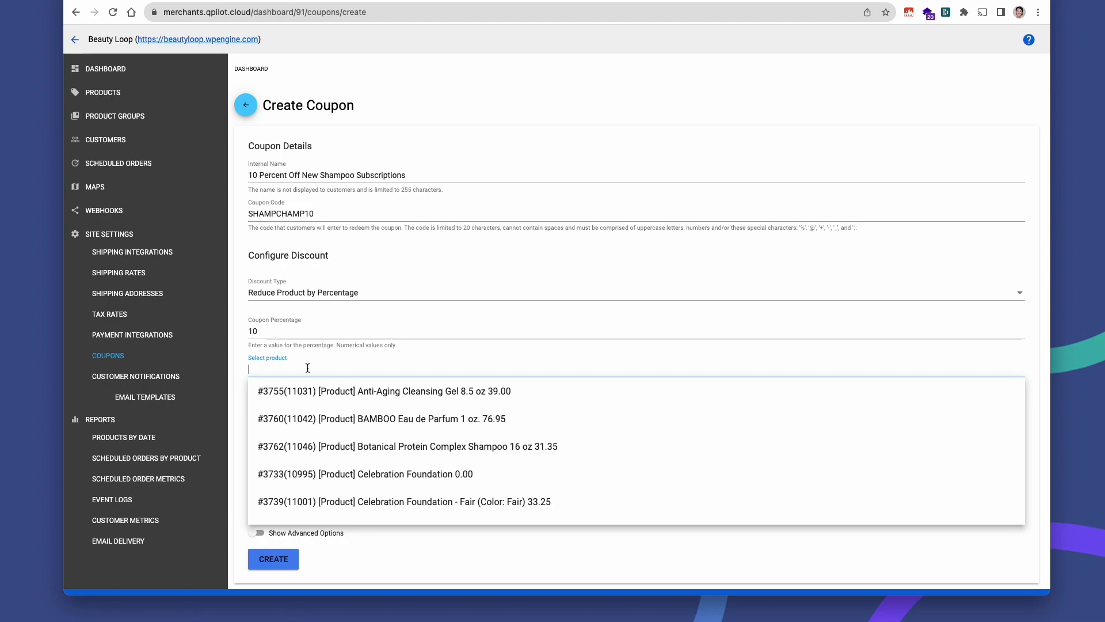
text(shampoo)
scroll(338, 418, down, 2)
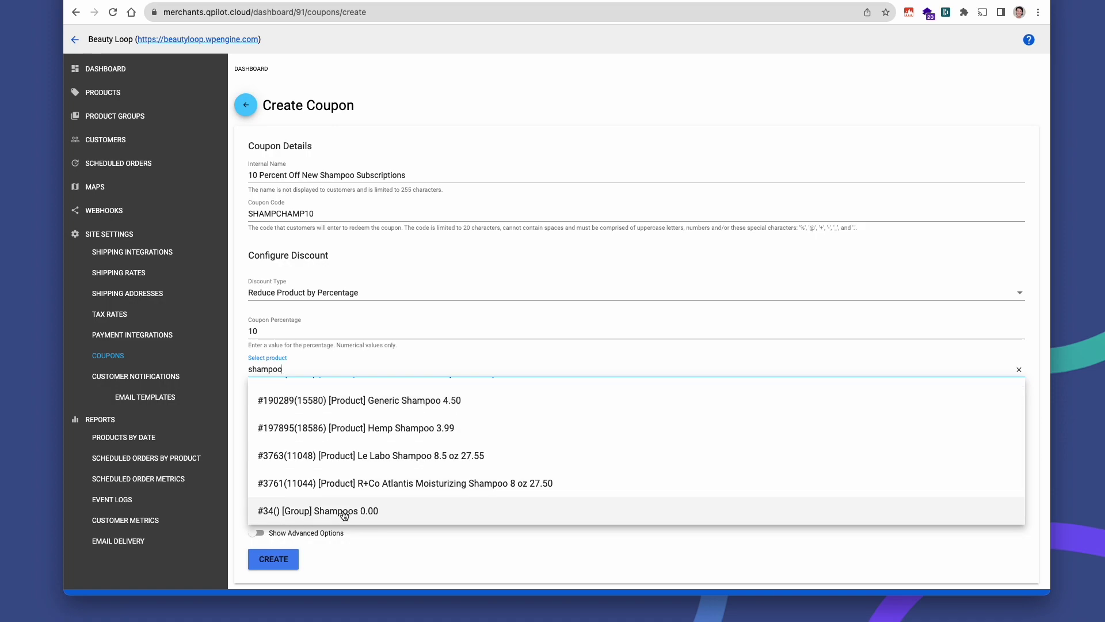
click(342, 512)
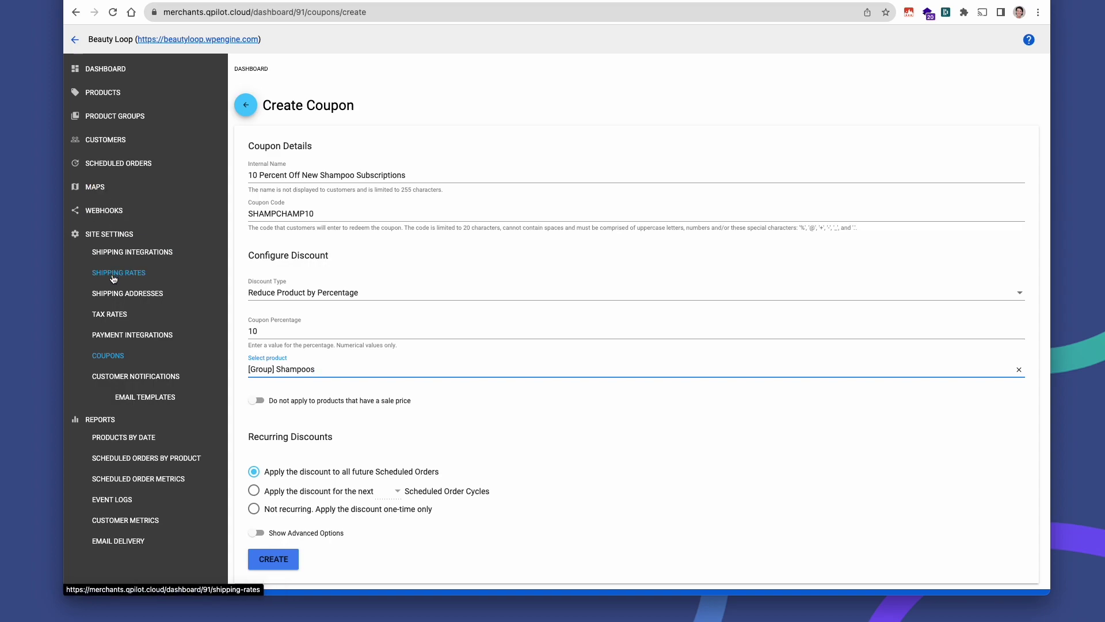
Step: View the product groups in a separate browser tab and open the Shampoos group for review
right_click(107, 113)
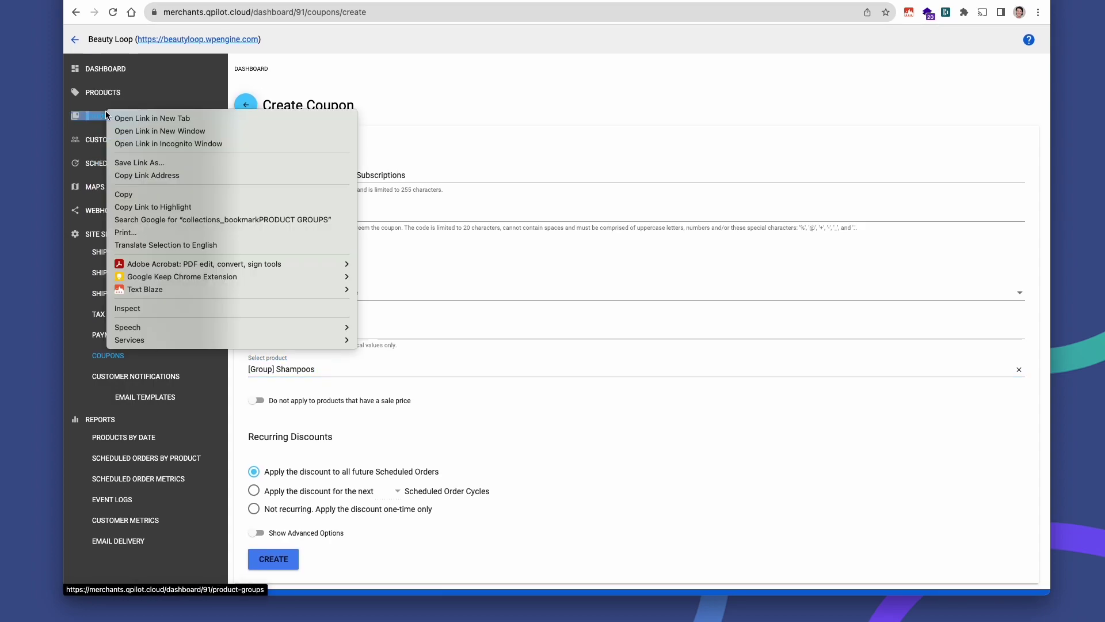
click(133, 117)
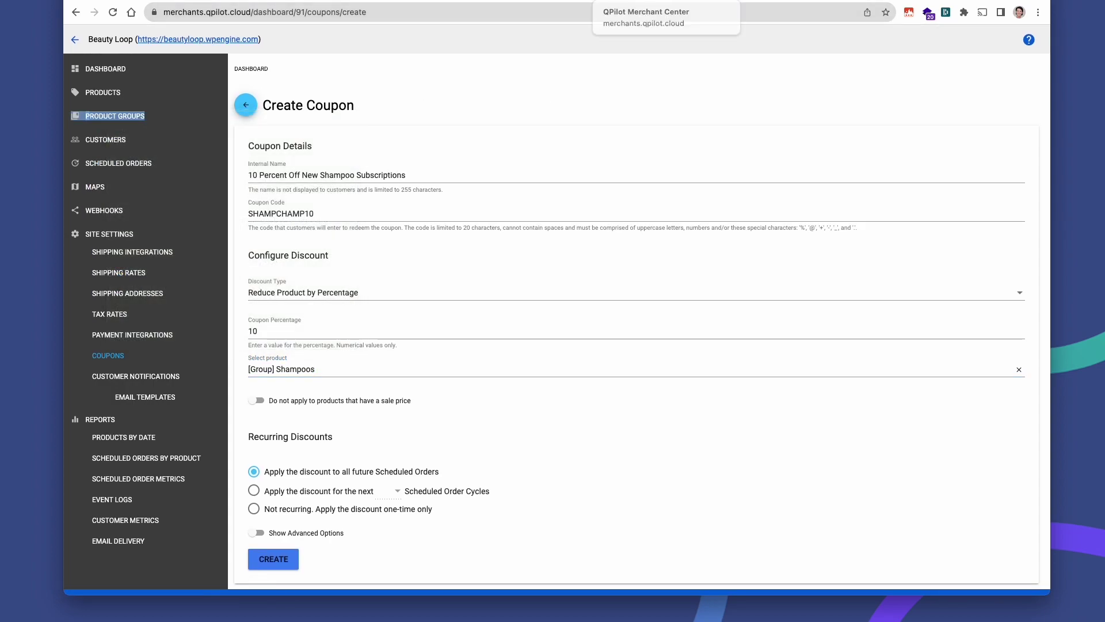
key(ctrl+Tab)
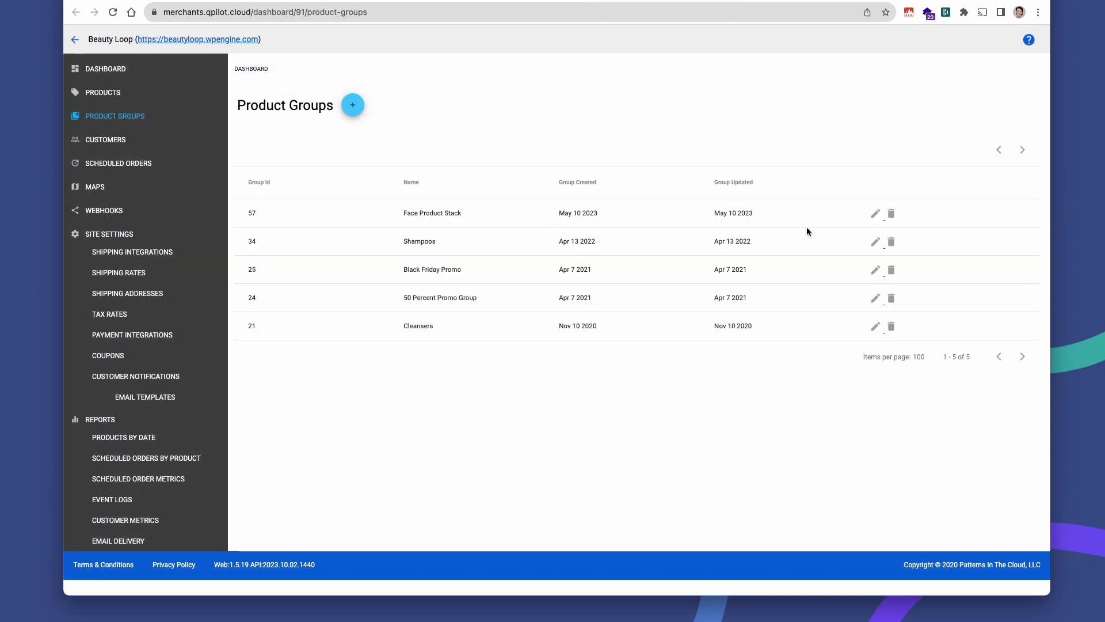
click(875, 242)
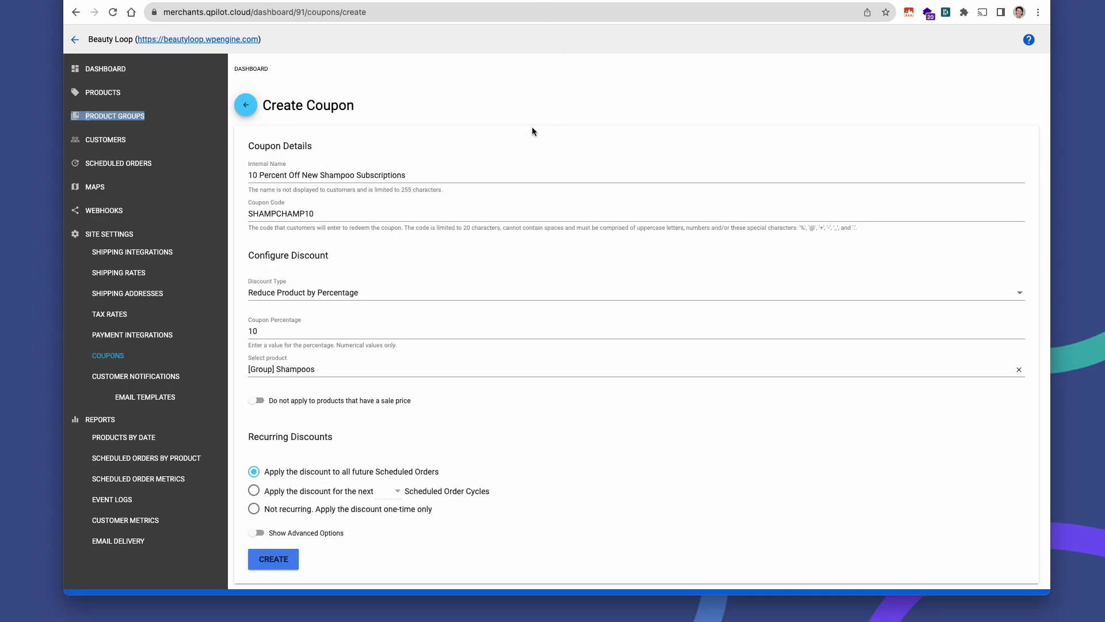
Step: Create the coupon as a non-recurring, one-time discount and copy its code SHAMPCHAMP10 from the coupon list
scroll(471, 321, down, 1)
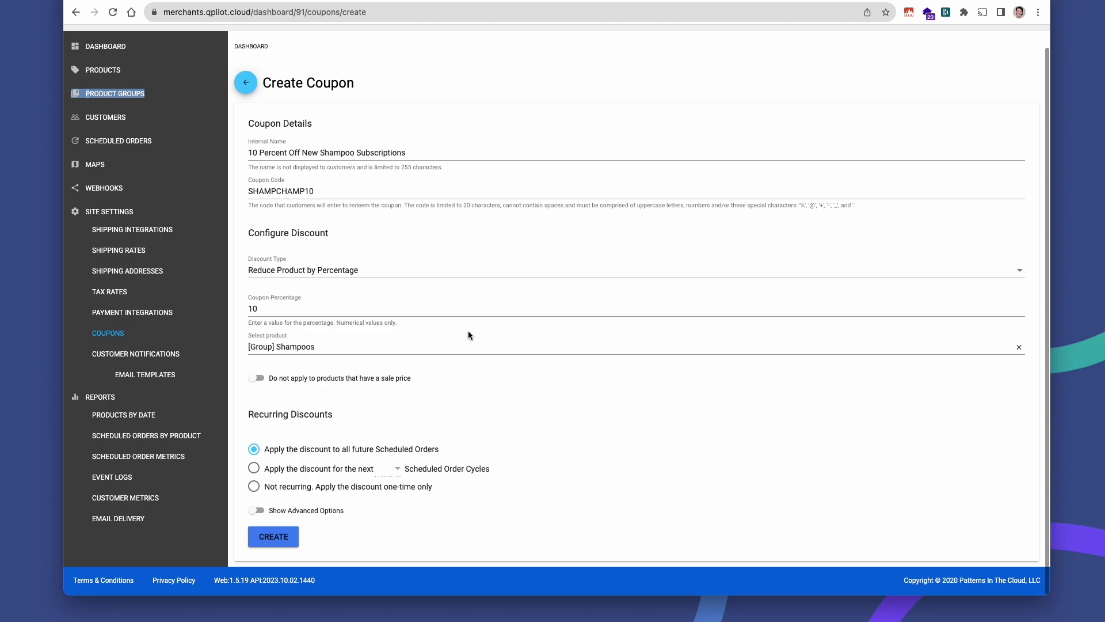
click(254, 487)
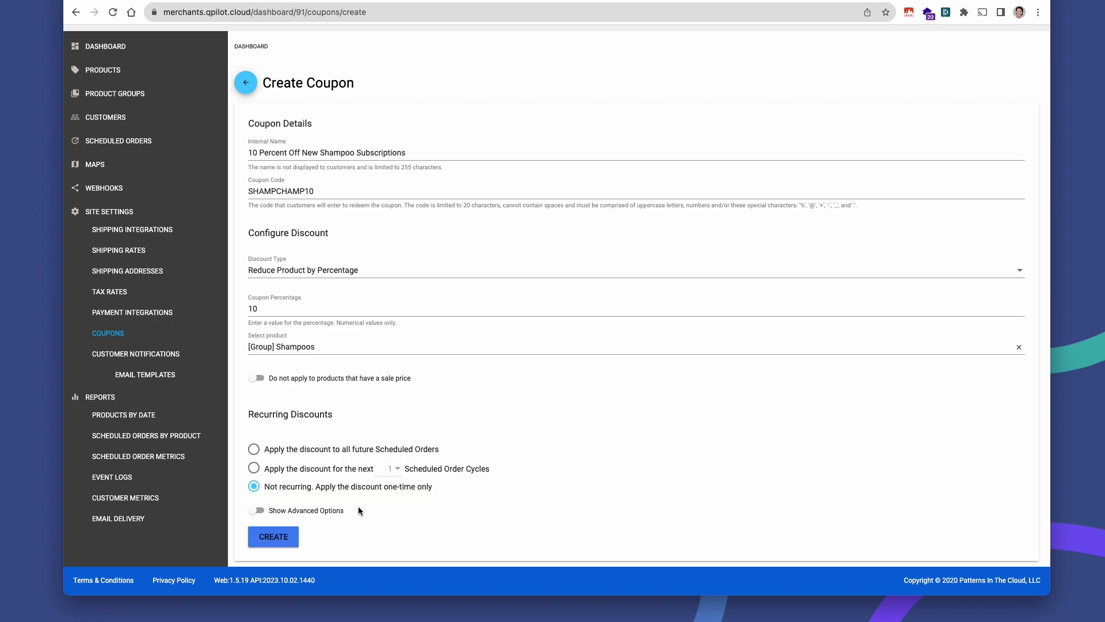
click(281, 538)
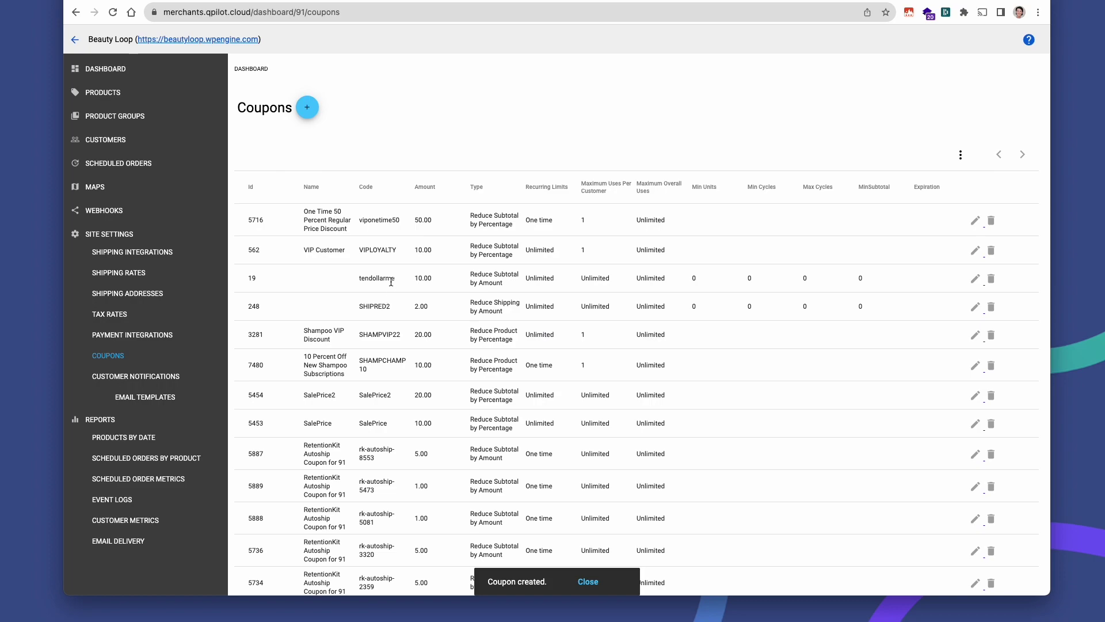
double_click(364, 368)
key(super+c)
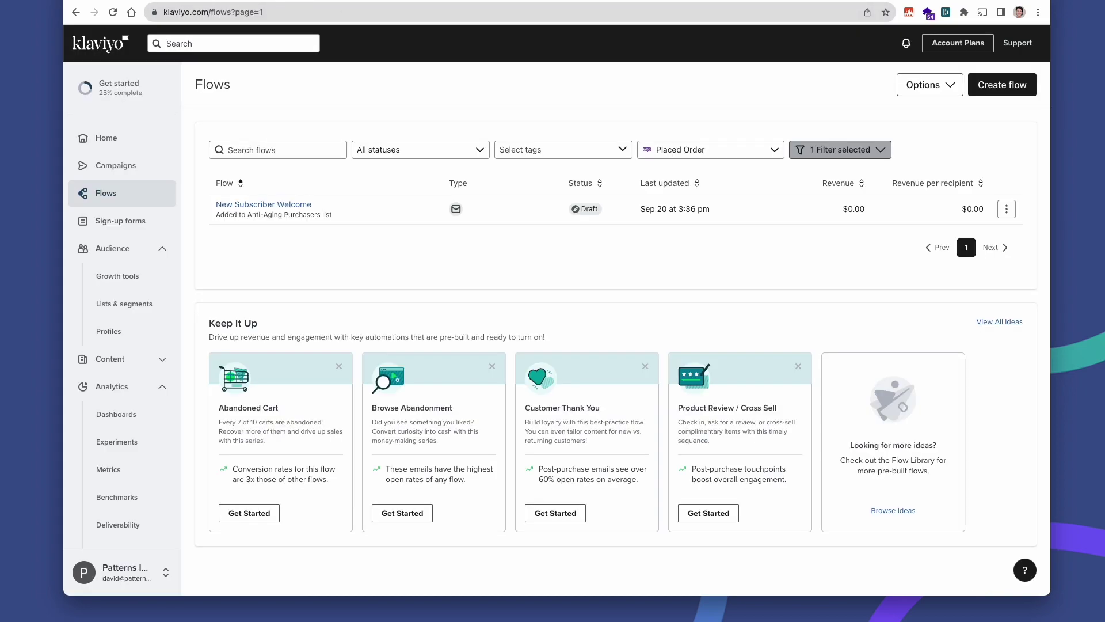
Step: Create a flow from scratch in Klaviyo named "New Shampoo Subscriber Upsell"
click(1008, 92)
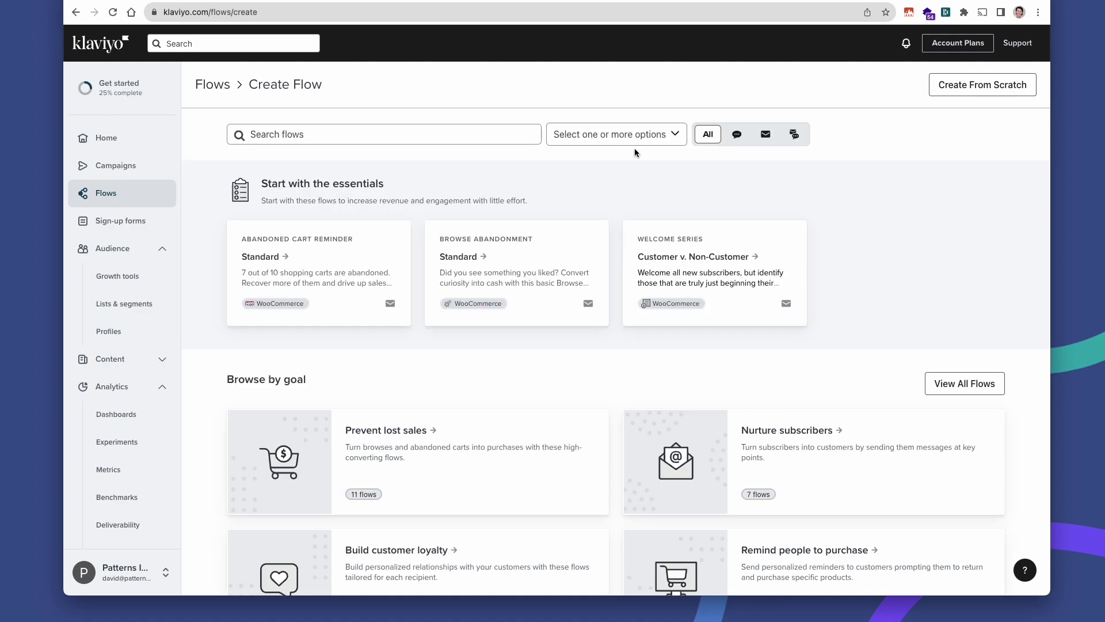
click(961, 91)
click(589, 167)
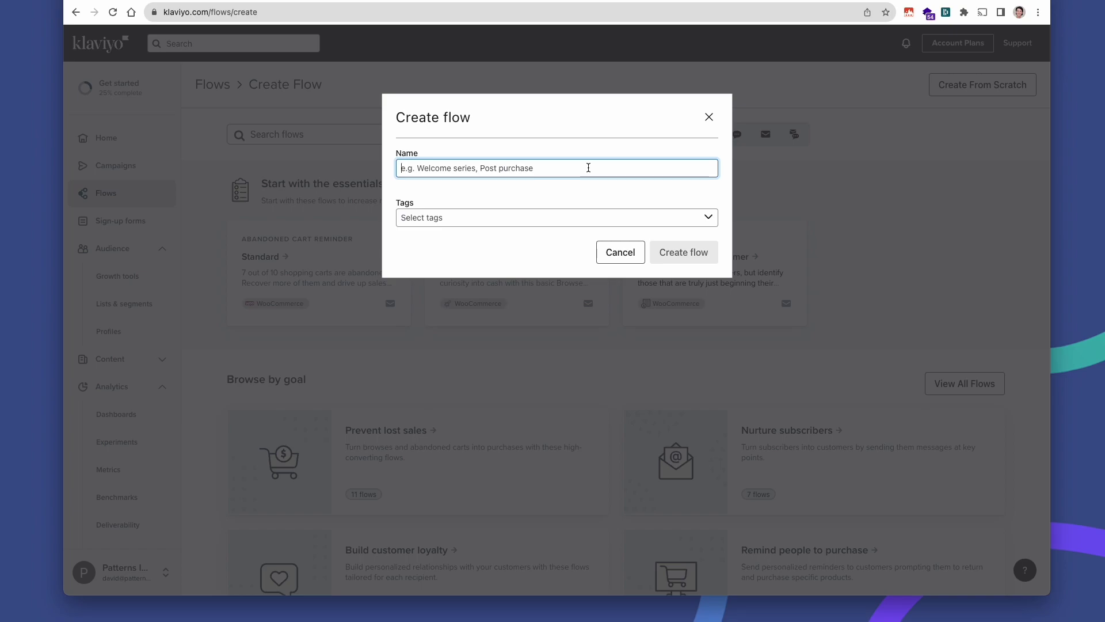
text(New Shampoo Subscriber Upsell)
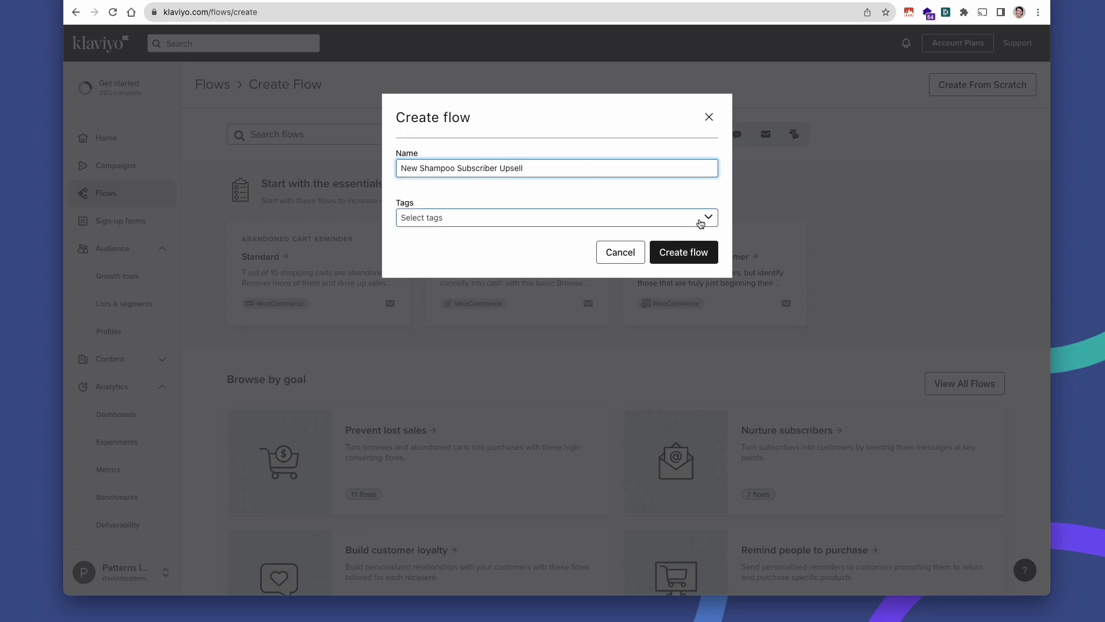
click(682, 251)
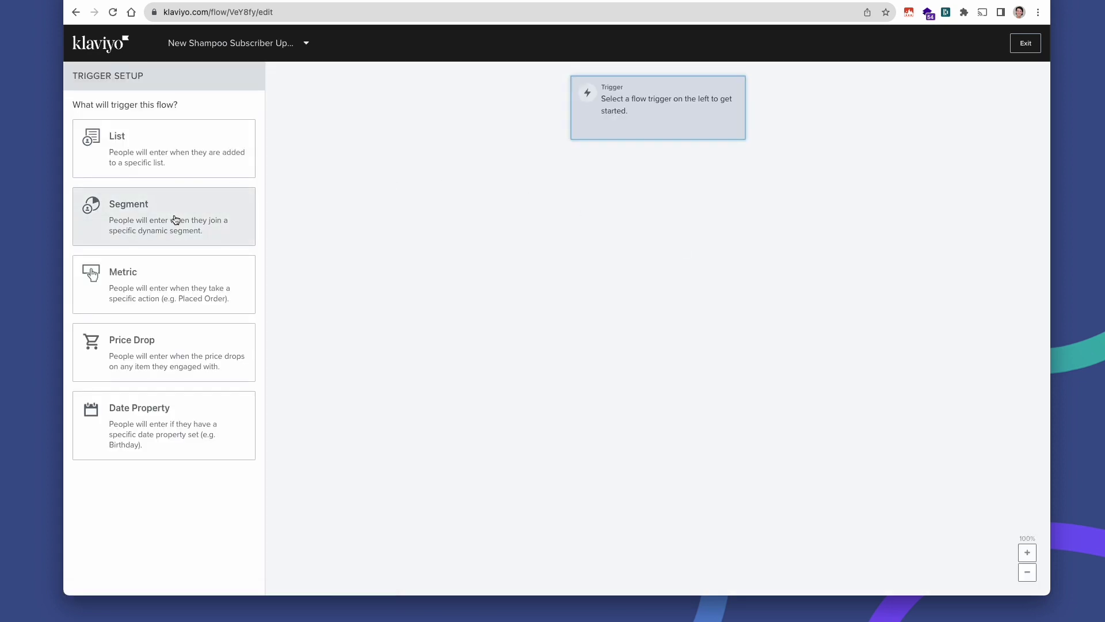
Step: Set the flow to trigger when someone joins the segment "Subscriber Upsell - Shampoo Discount"
click(173, 214)
click(173, 196)
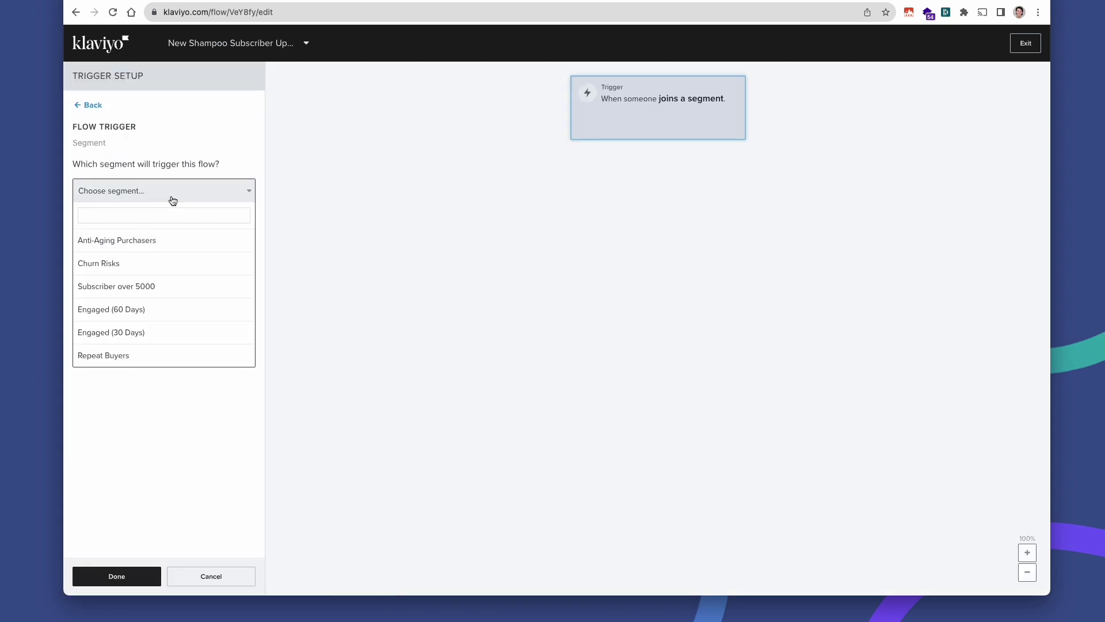
text(sham)
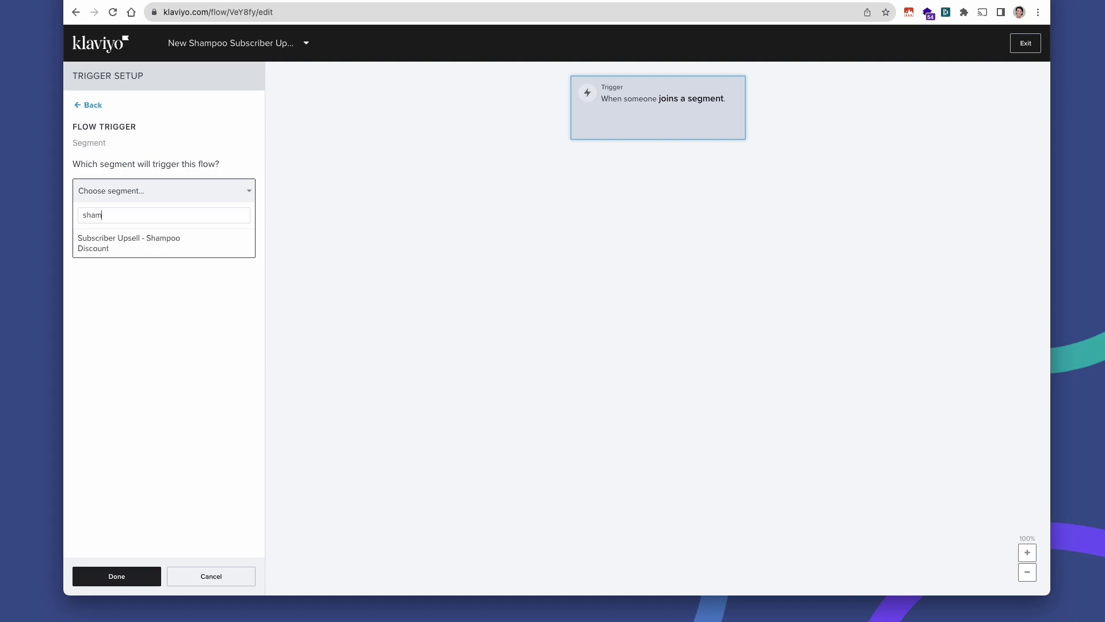
click(136, 250)
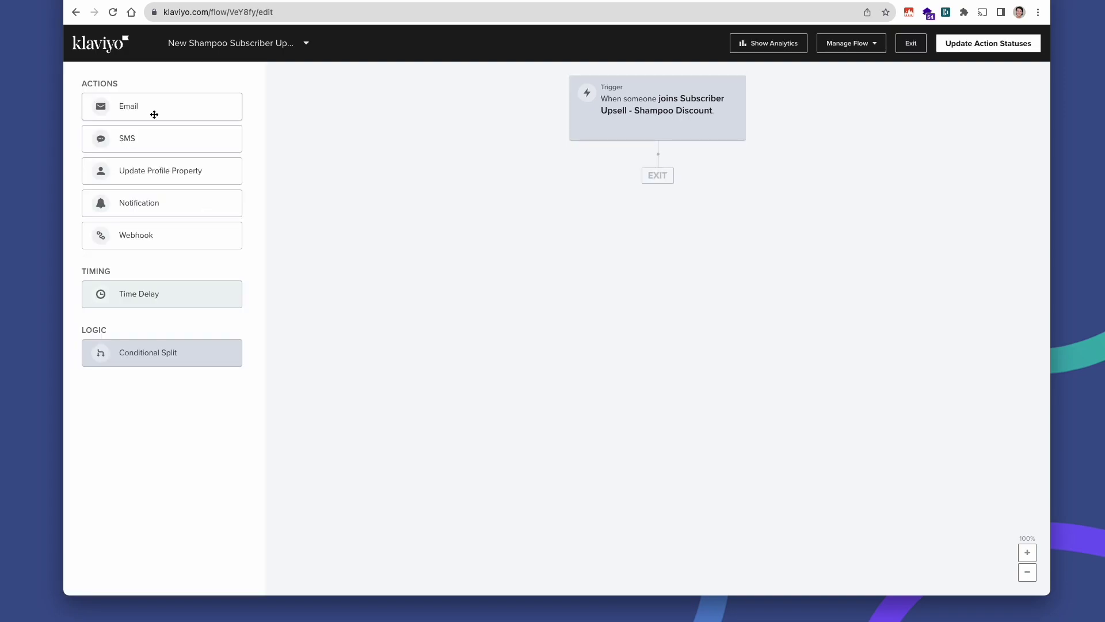
Step: Add an email after the flow trigger and set its subject to "Here's 10% Off for Adding Any Shampoo To Your Subscription"
drag(154, 114, 648, 184)
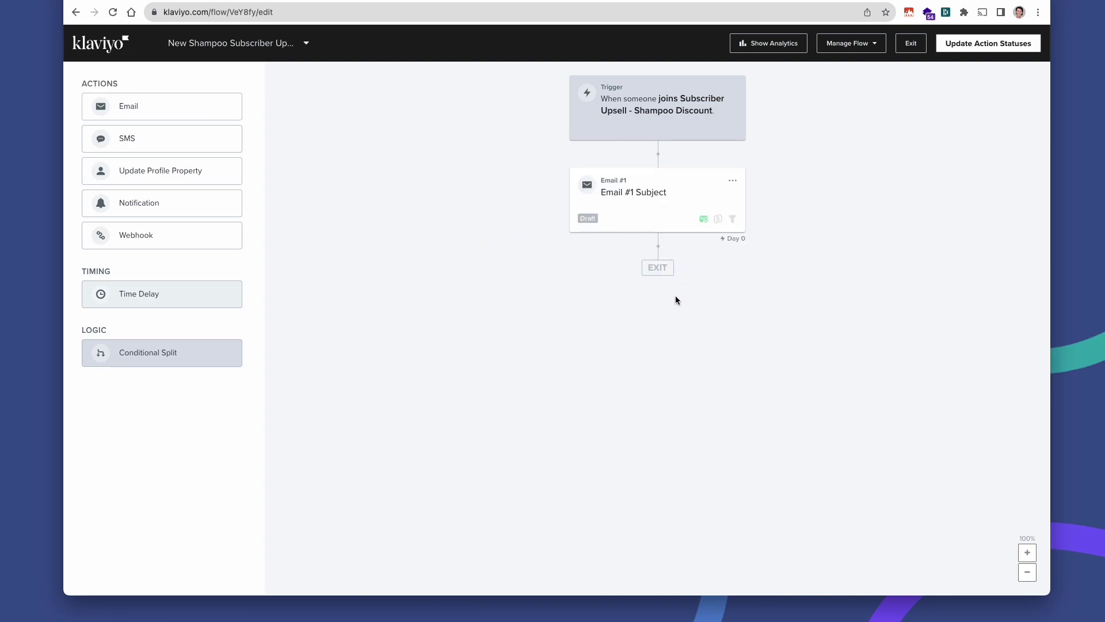
click(662, 202)
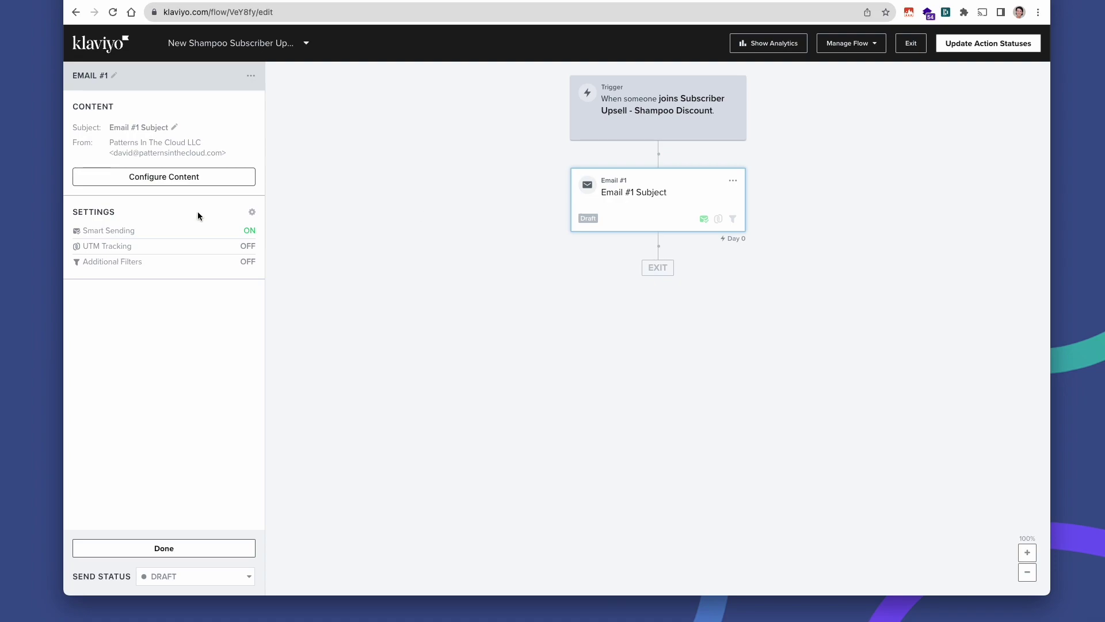
click(130, 127)
triple_click(172, 131)
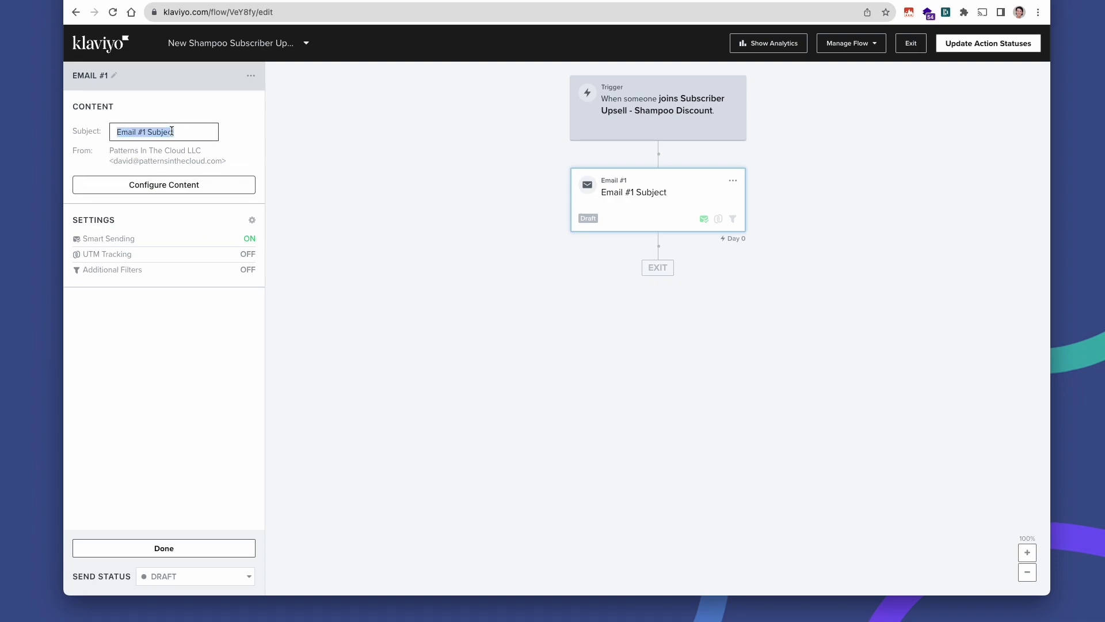
text(Here's 10% Off for )
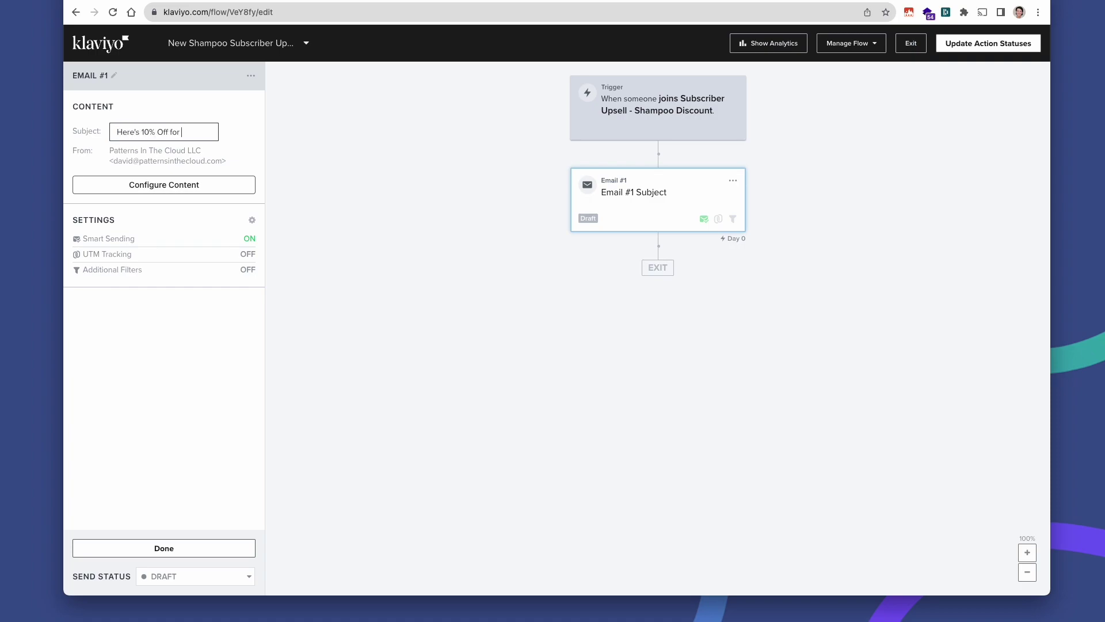
text(Adding Any Shampoo To Your Subscription)
key(Return)
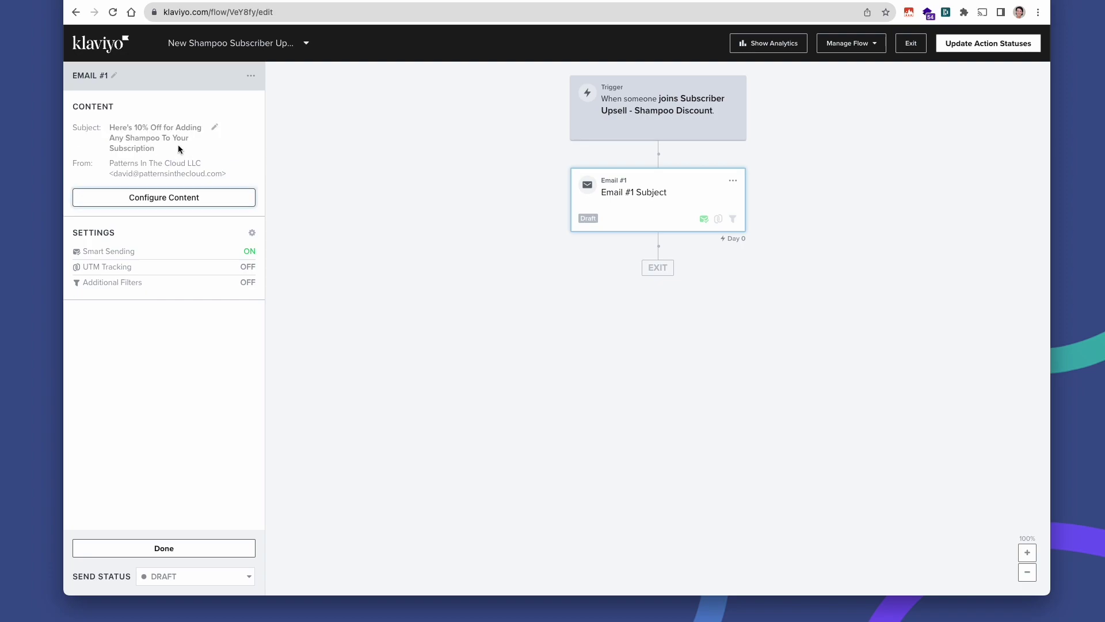
Step: Compose text-only content: "Here is a coupon code that you can apply to your next subscription order when you add any of our Shampoos to your upcoming Subscription."
click(175, 204)
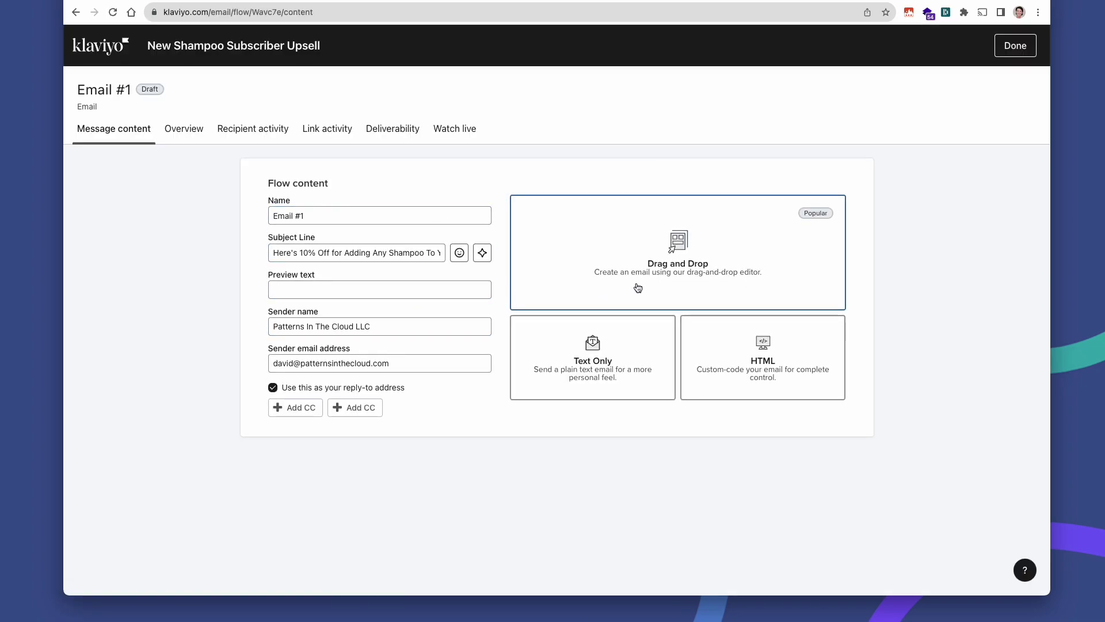
click(613, 359)
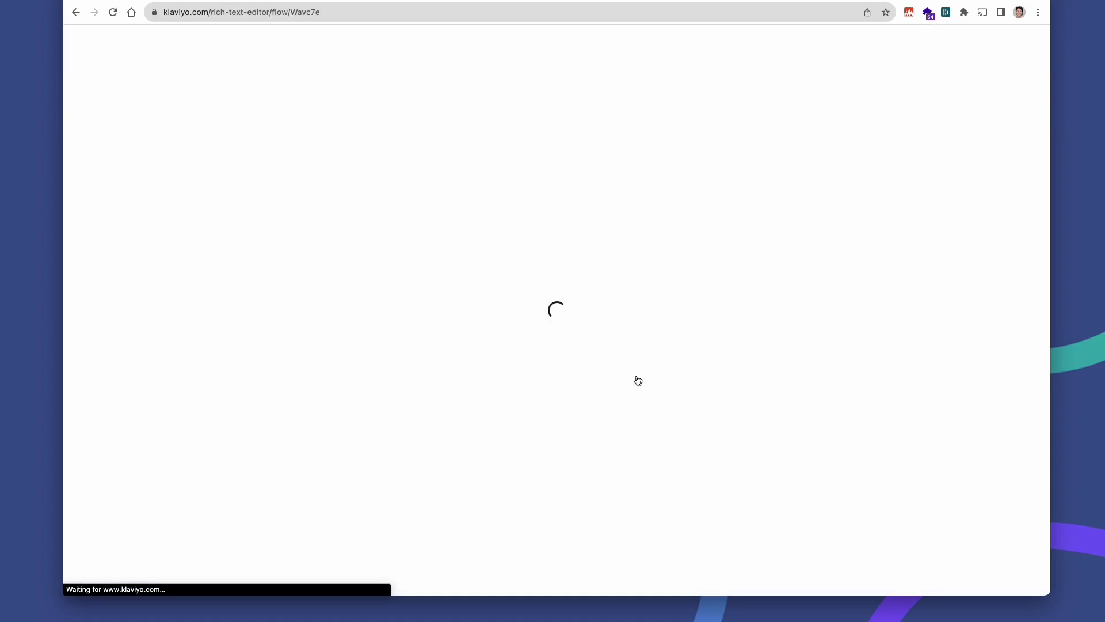
drag(292, 286, 82, 289)
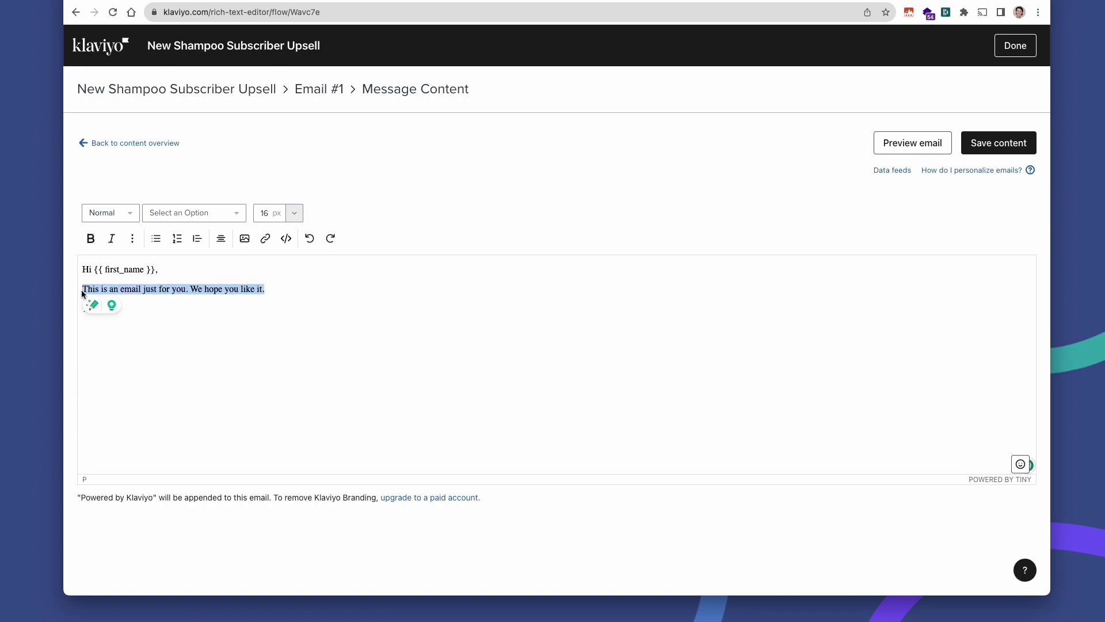
text(Here is a coupon )
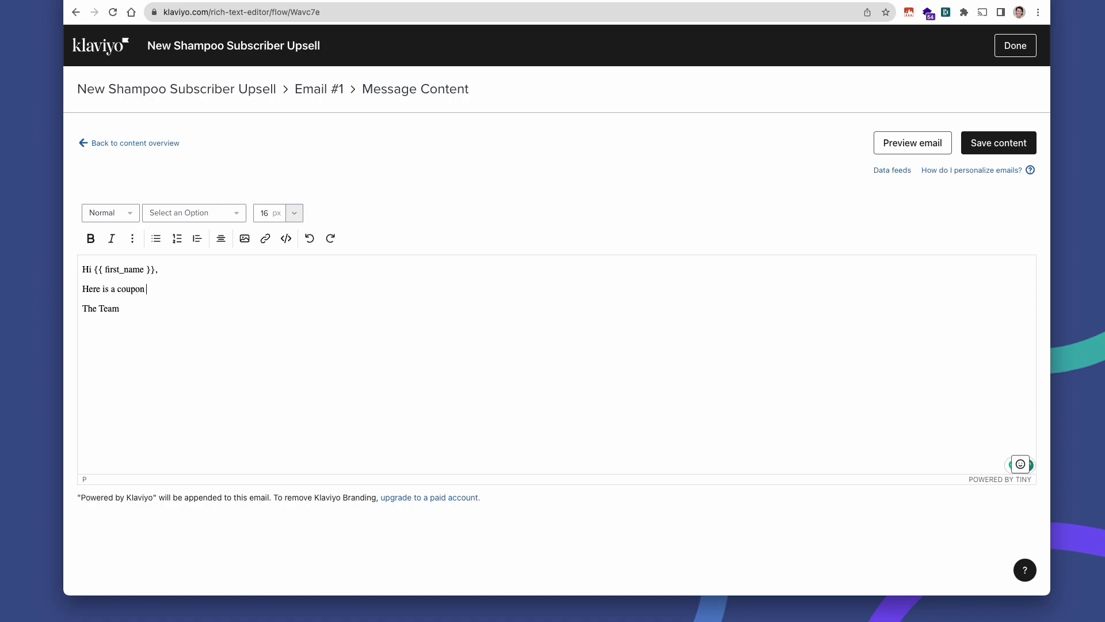
text(code that you can apply to you r  nex)
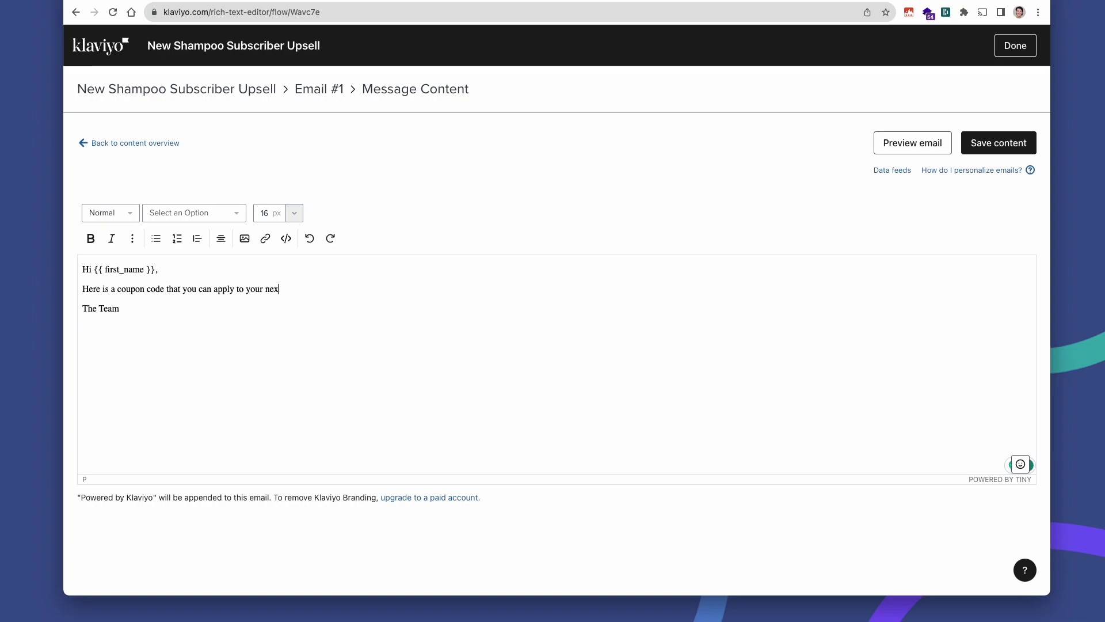
text(t subscription order when you add any )
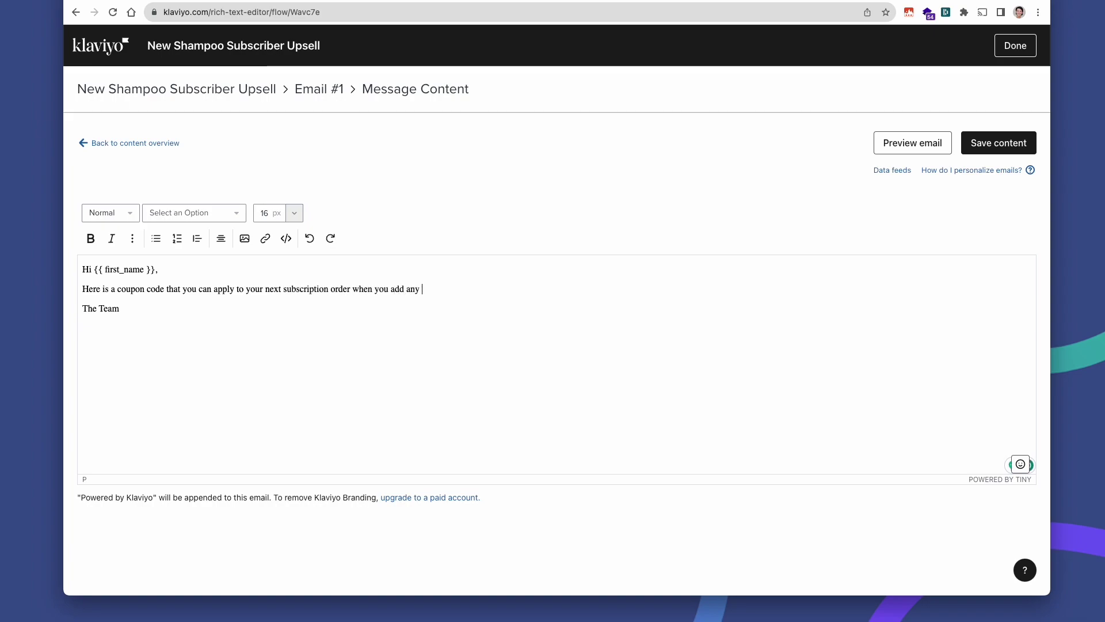
text(of our Shampoo)
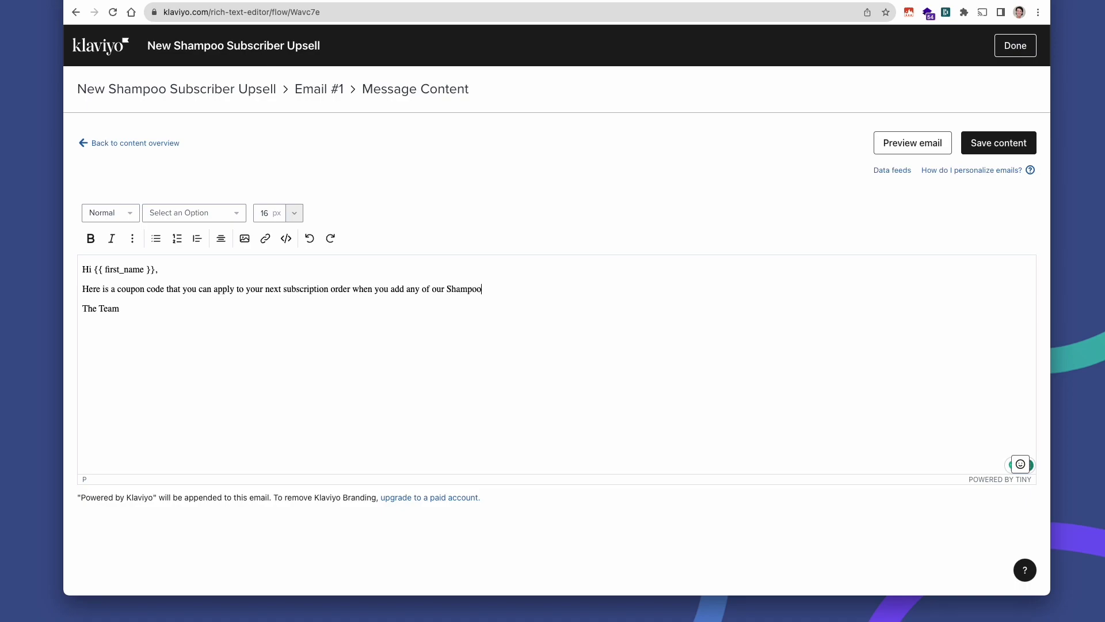
text(s to your upcoming Subscriptio)
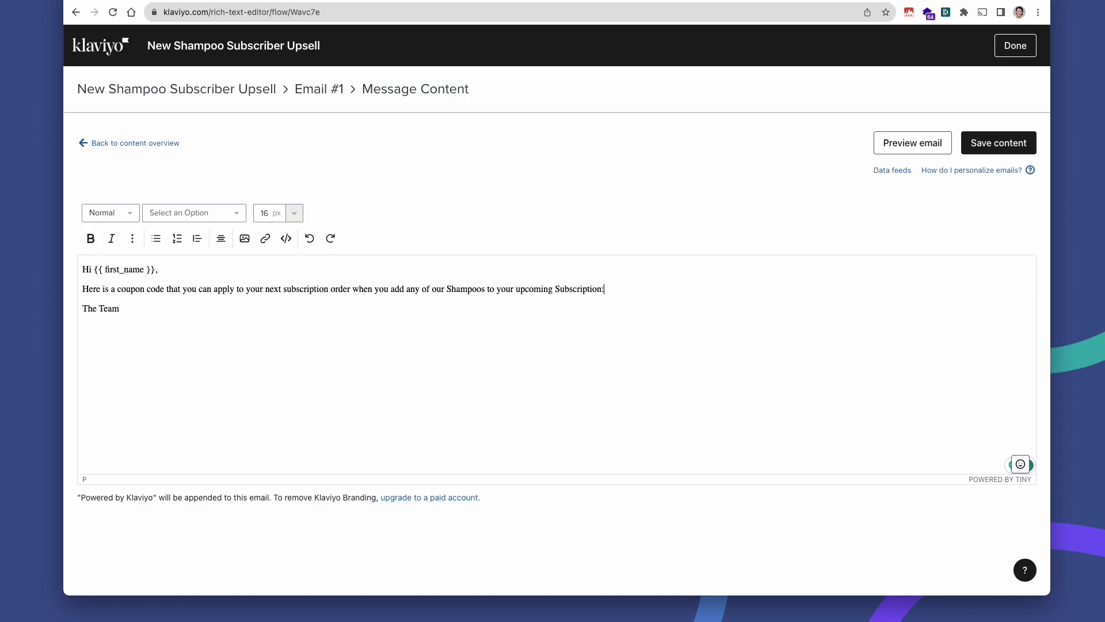
text(n.)
Step: Insert the coupon code SHAMPCHAMP10 in bold on its own line above the sign-off and save the email content
key(Return)
key(Return)
key(BackSpace)
key(super+v)
double_click(118, 308)
key(super+b)
key(Right)
key(Right)
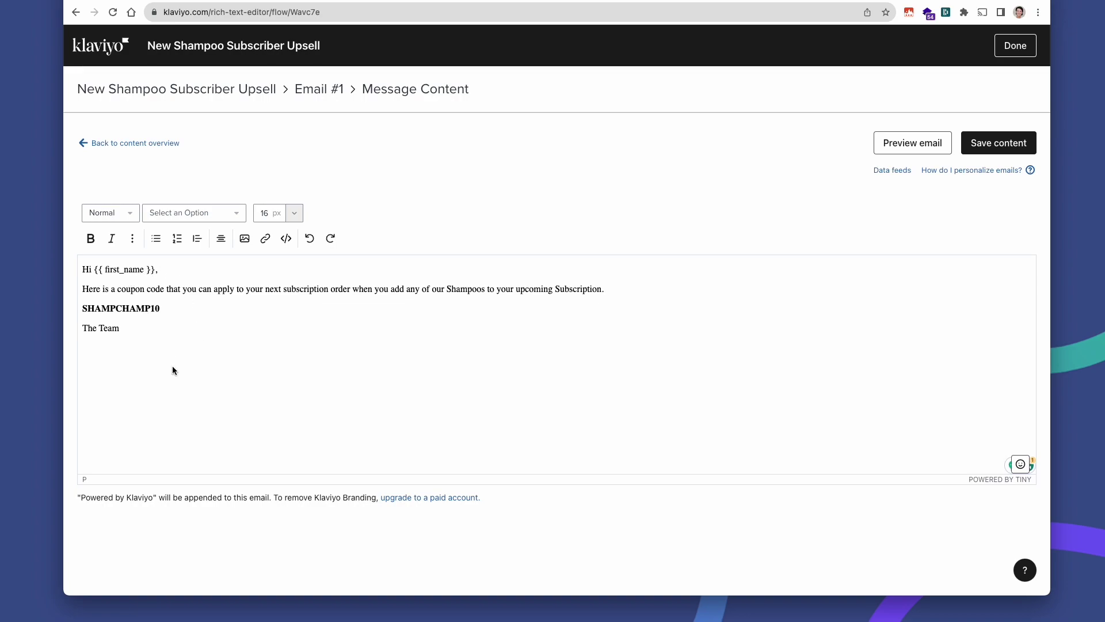
click(997, 148)
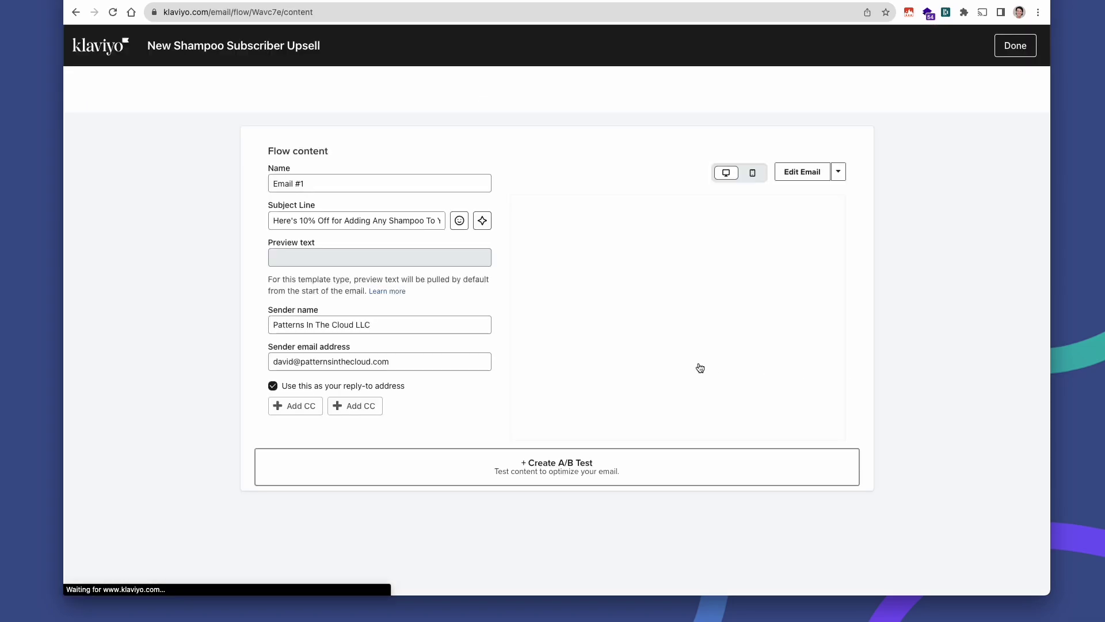